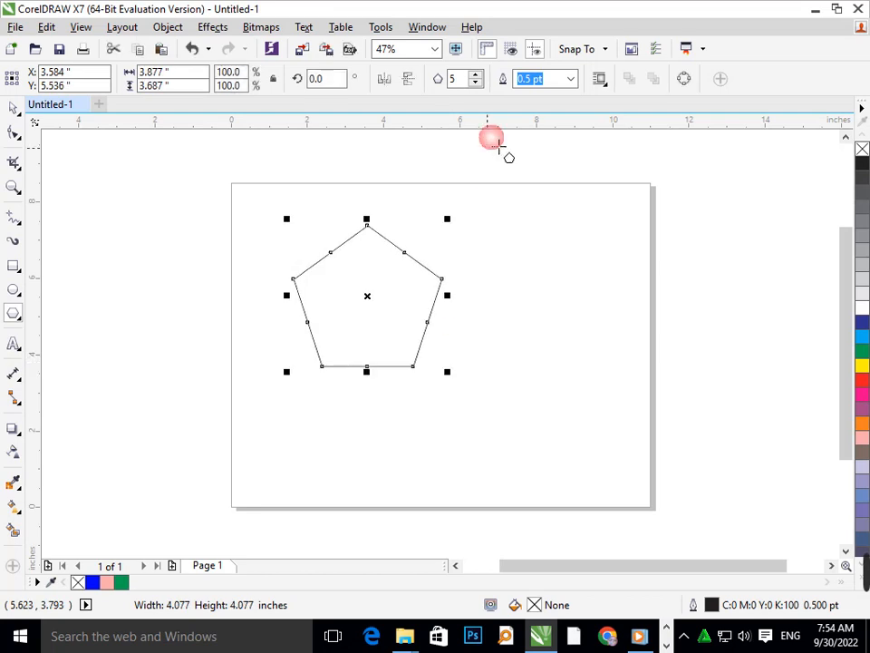
- Change the pentagon to 6 sides and shrink it about its center to about 2.99 by 3.45 inches
left_click(458, 79)
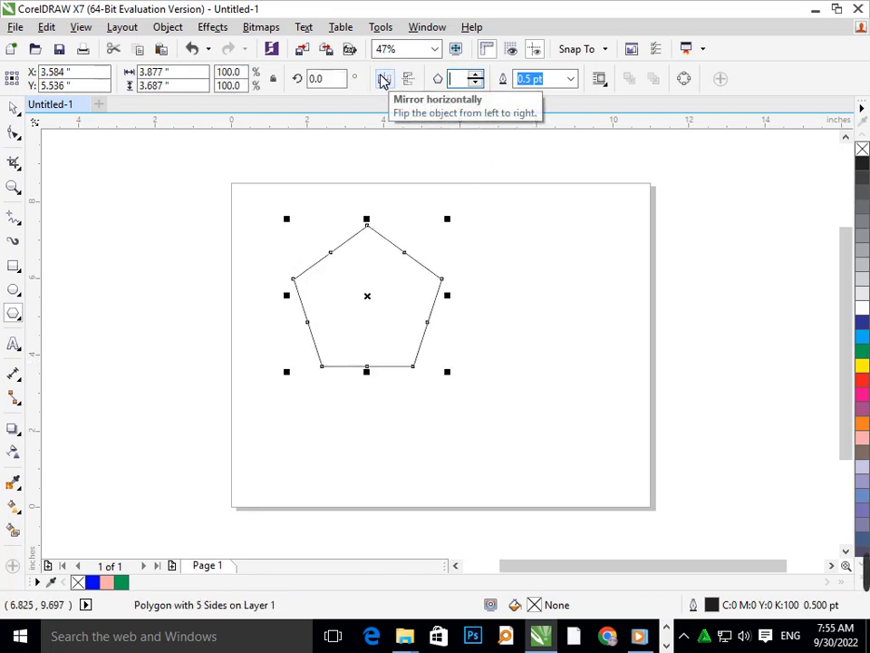
key("Return")
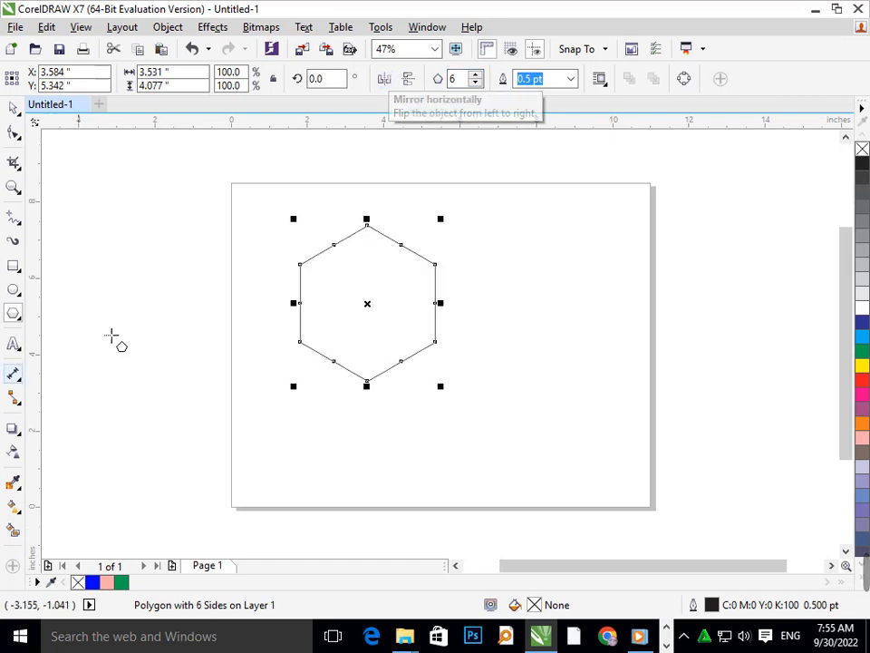
mouse_move(441, 387)
left_mouse_down()
mouse_move(433, 376)
mouse_move(443, 389)
left_mouse_up()
left_click(12, 111)
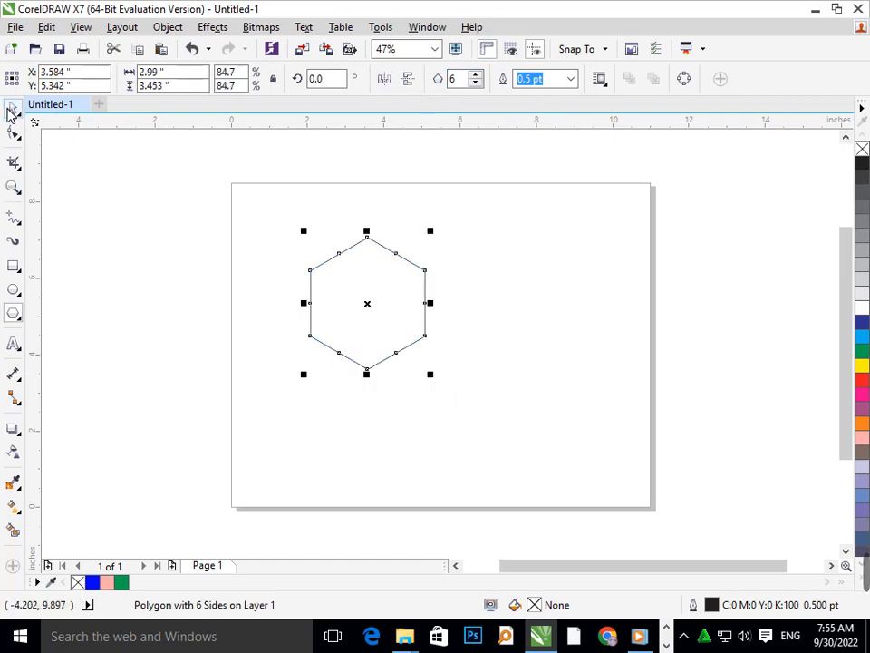
- Duplicate the hexagon against its right edge, and place another copy below, nested between the two upper hexagons
left_click(378, 314)
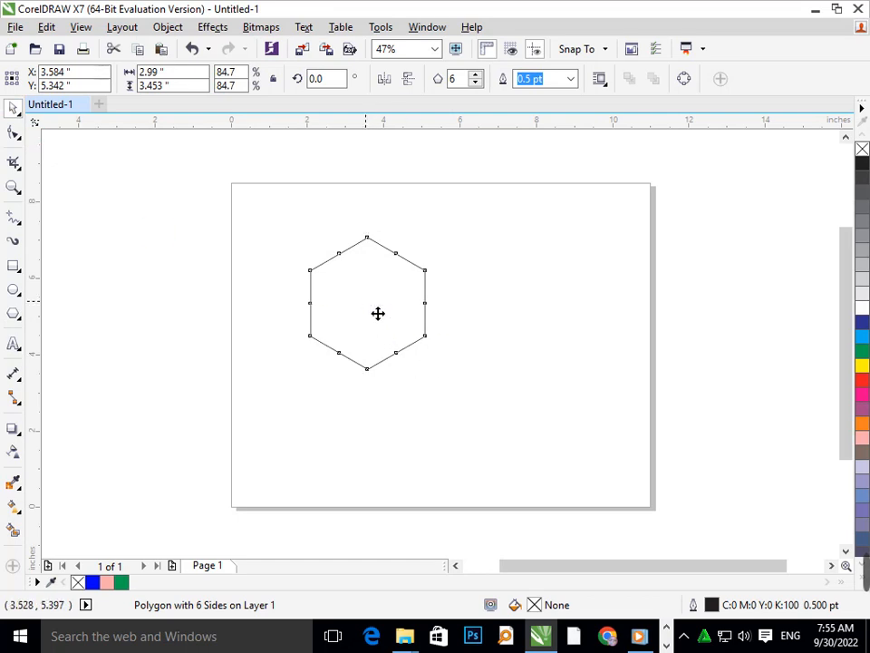
left_click(336, 316)
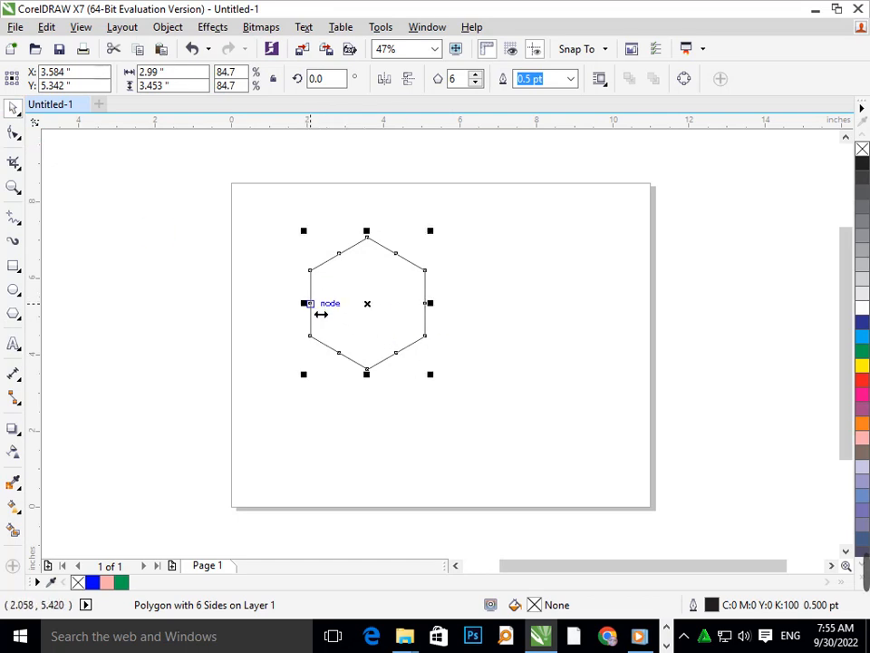
left_click_drag(323, 316, 436, 316)
left_click_drag(493, 249, 447, 360)
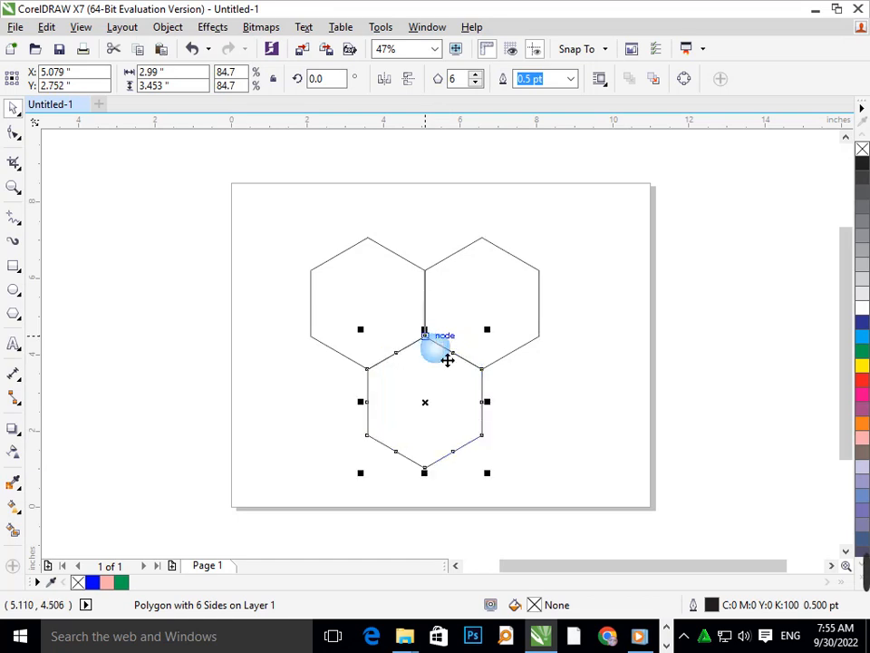
left_click(542, 417)
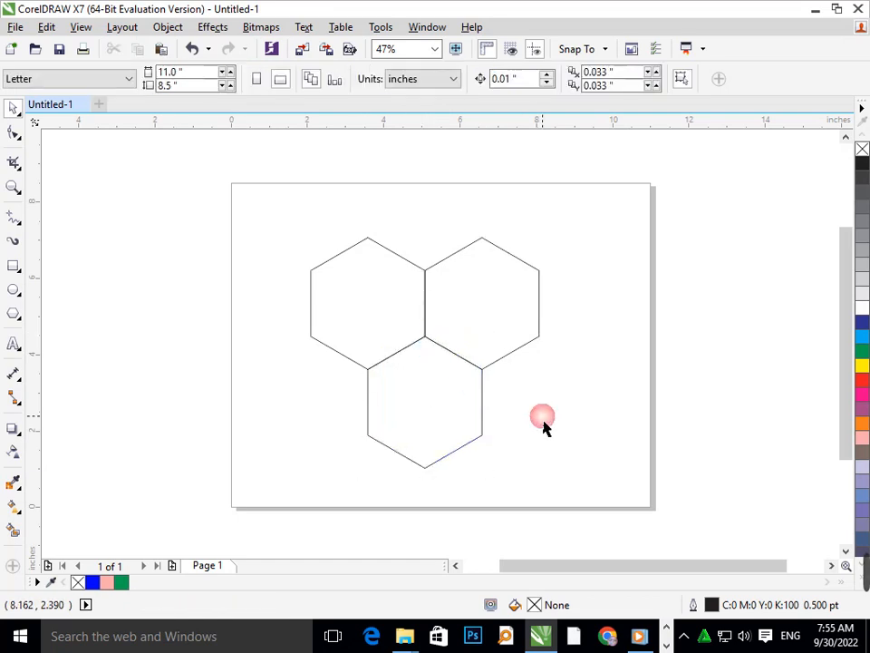
- Draw a bent Pen line from the left hexagon's upper-left vertex through the shared center vertex to the lower hexagon's bottom vertex
left_click(17, 221)
left_click(89, 275)
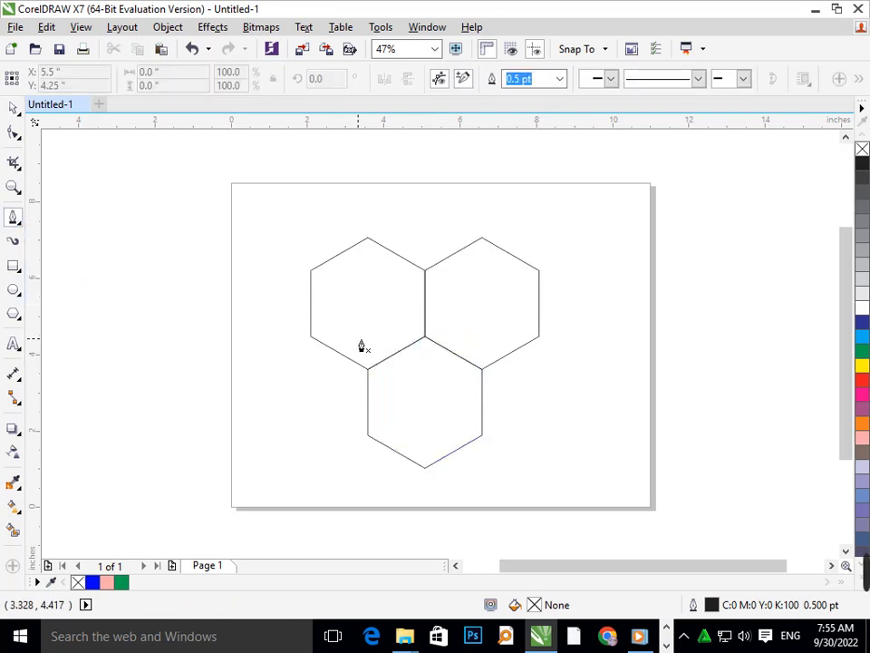
left_click(312, 272)
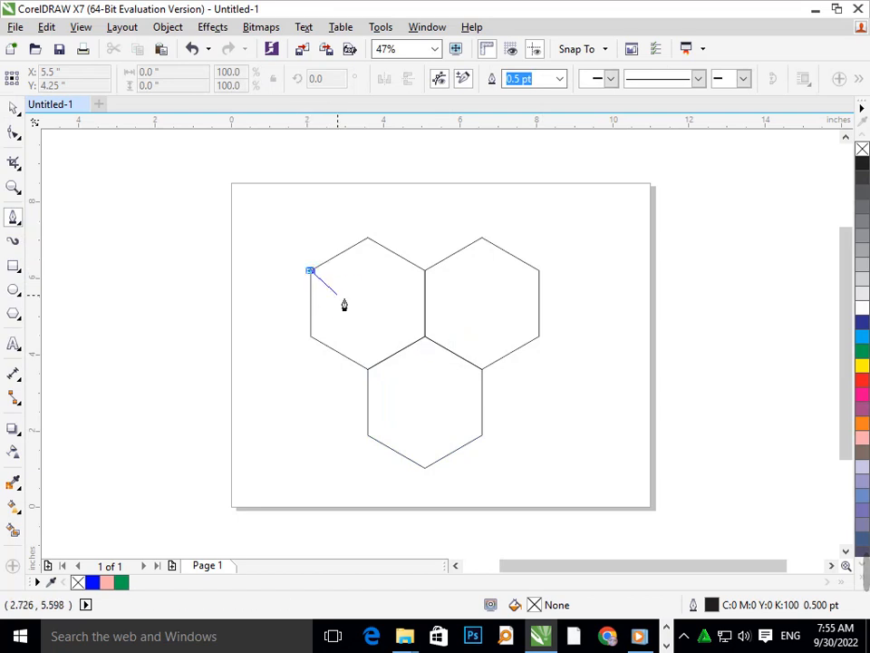
double_click(427, 338)
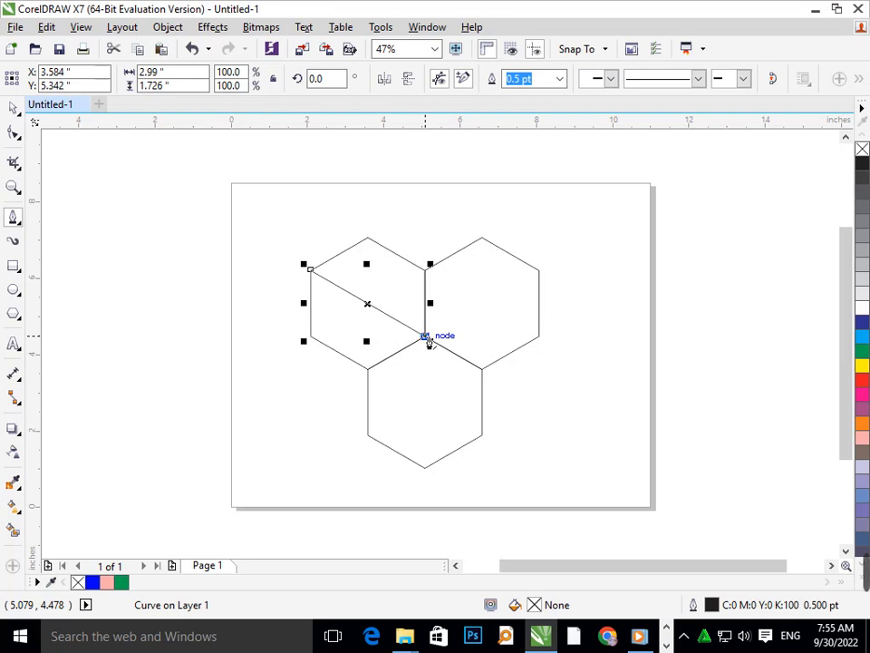
left_click(426, 338)
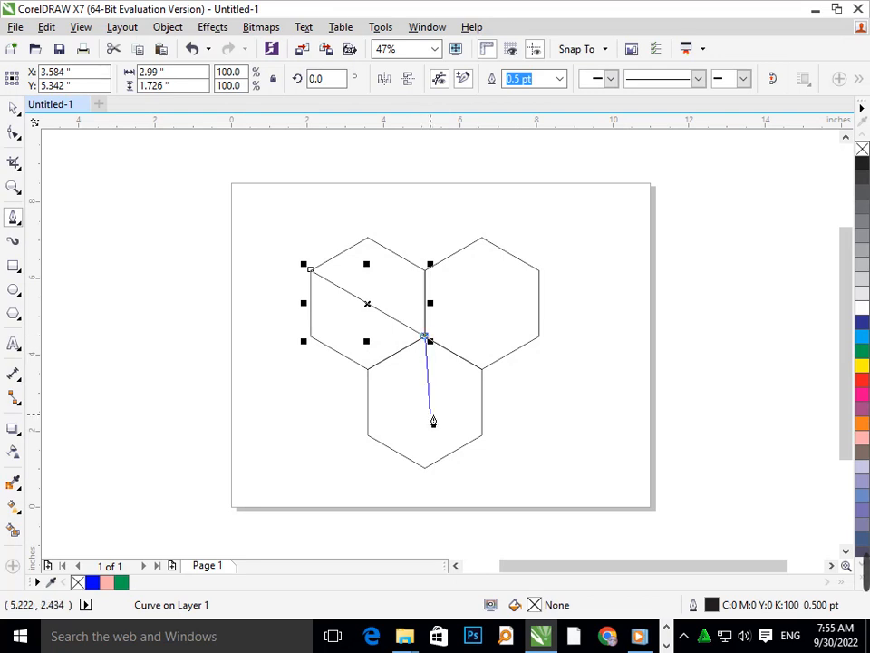
double_click(427, 470)
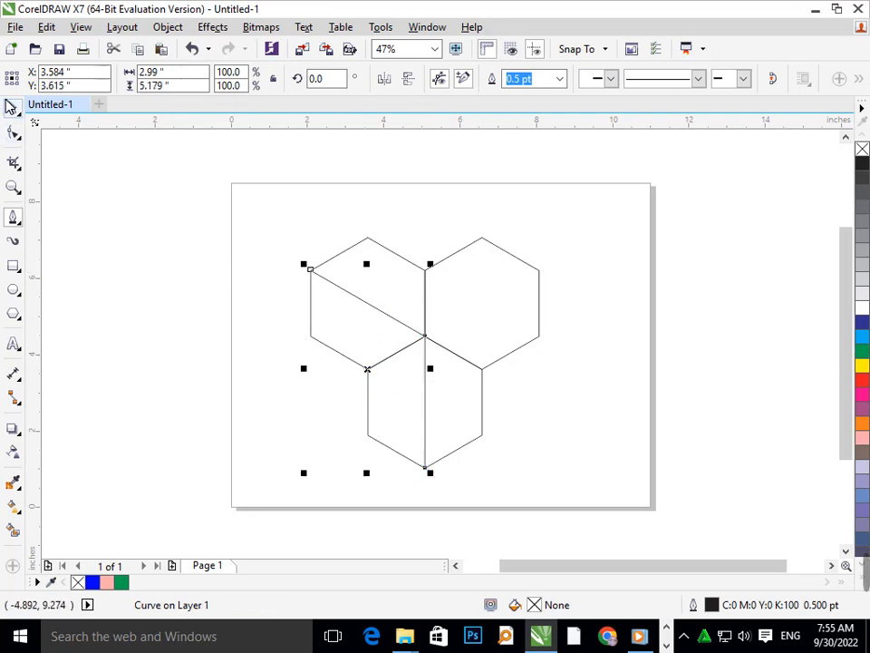
key("Escape")
- Draw a vertical Pen line from the left hexagon's bottom vertex up to its center on the diagonal line
left_click(11, 219)
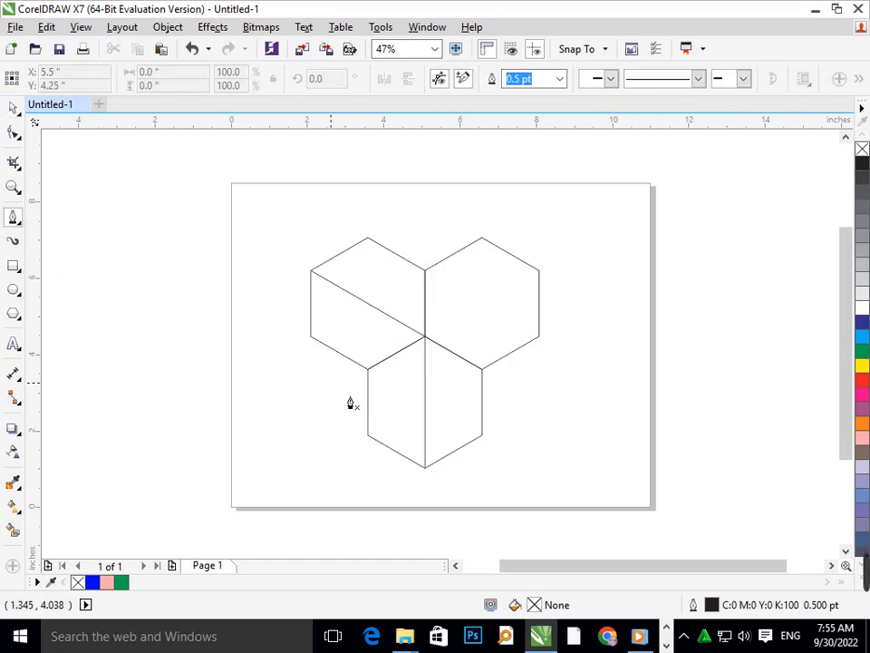
left_click(368, 370)
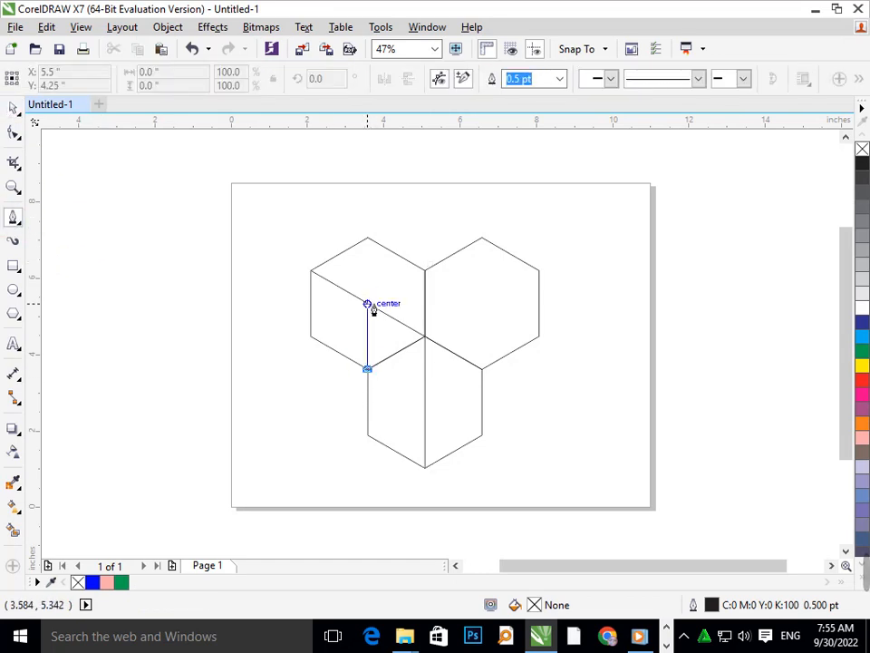
double_click(370, 306)
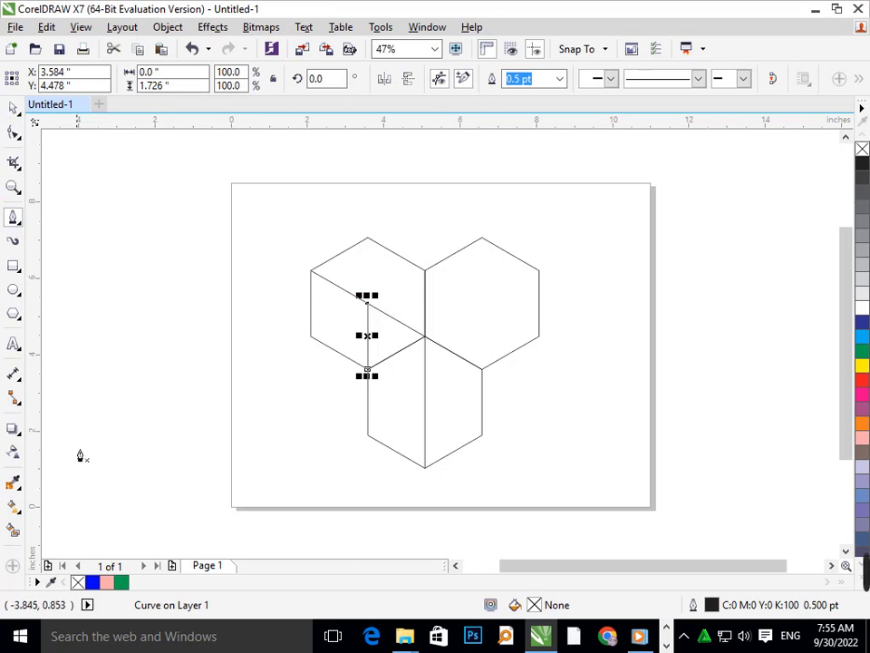
left_click(13, 110)
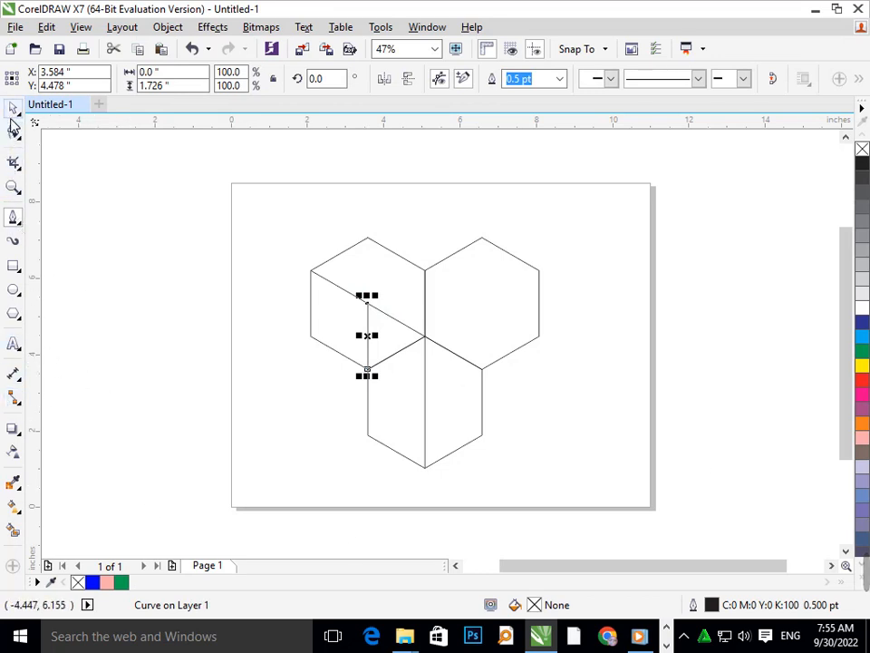
left_click(207, 414)
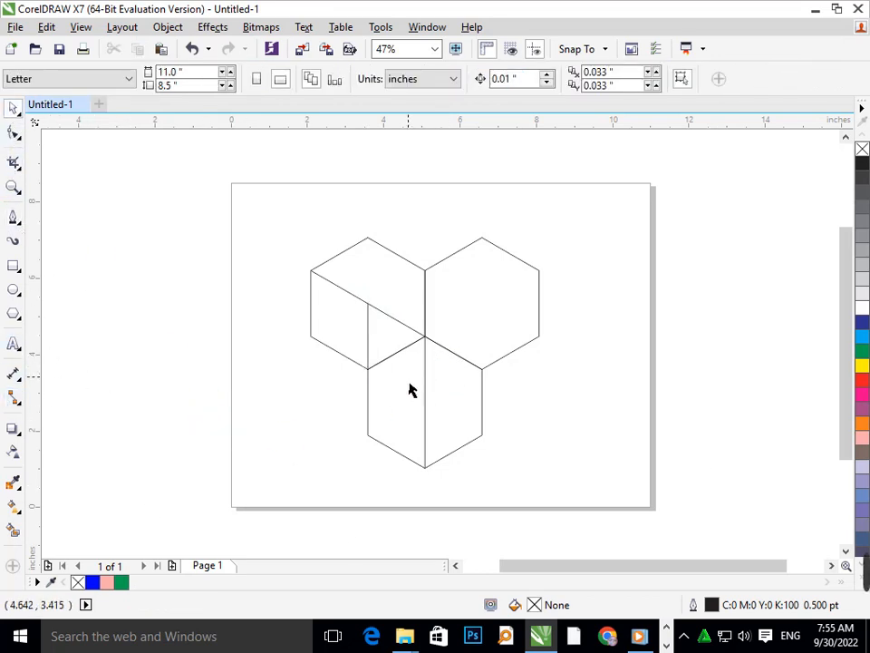
- Group the short vertical line with the bent line
left_click(368, 356)
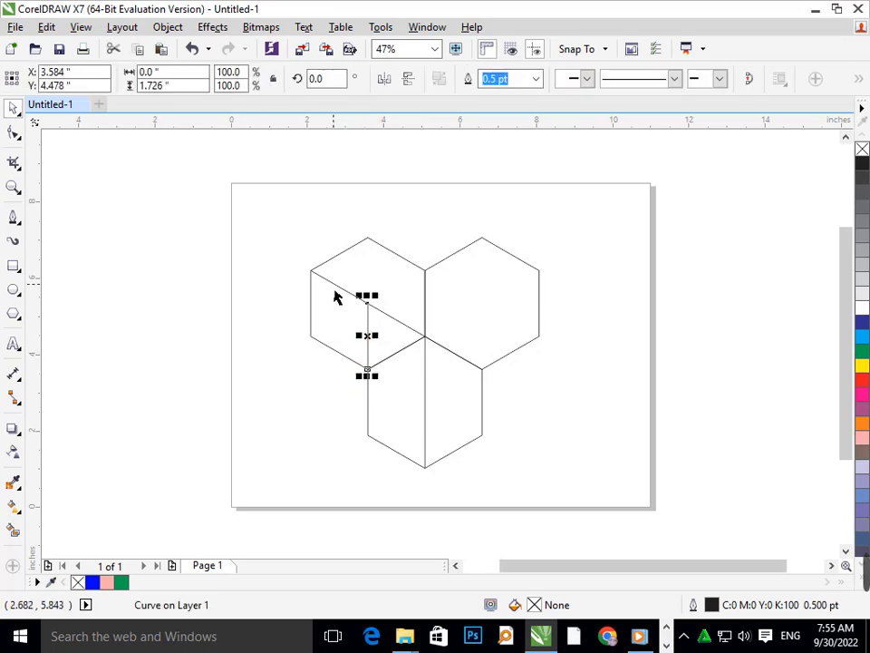
left_click(346, 296, "shift")
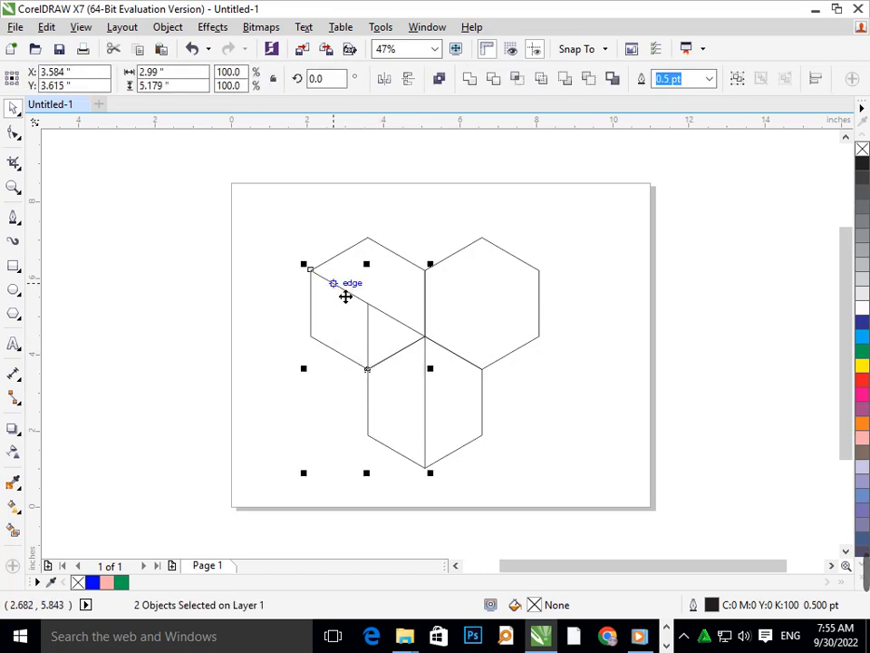
key("ctrl+g")
left_click(470, 390)
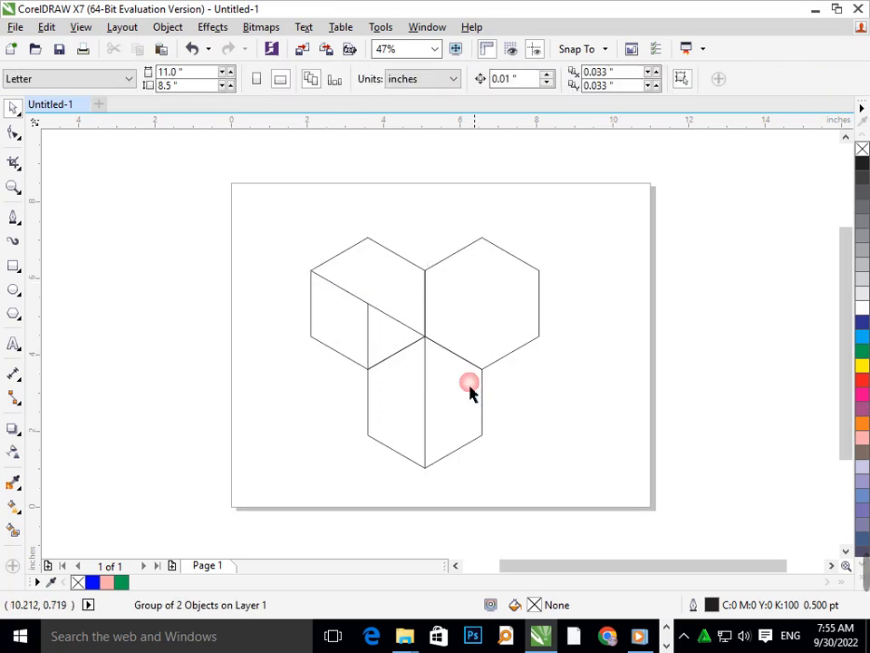
left_click(412, 336)
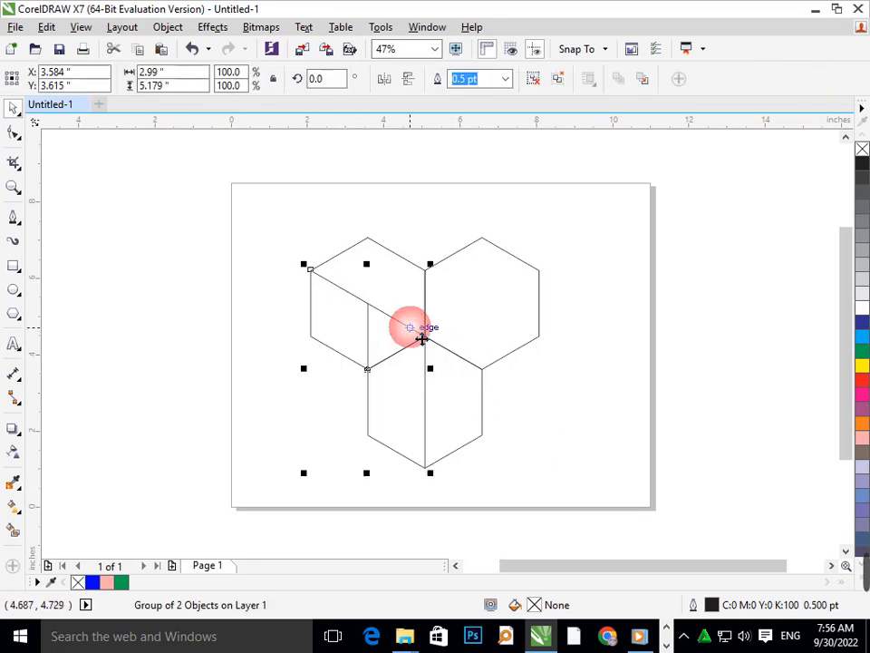
- Bring up the Fillet/Scallop/Chamfer settings and set the fillet radius to 0.6 inches
left_click(442, 27)
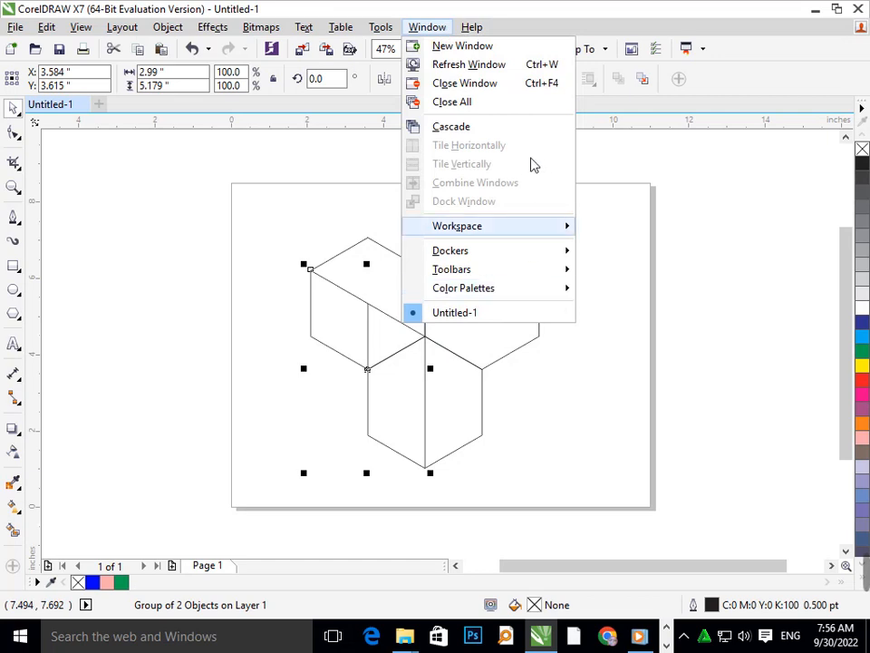
mouse_move(562, 261)
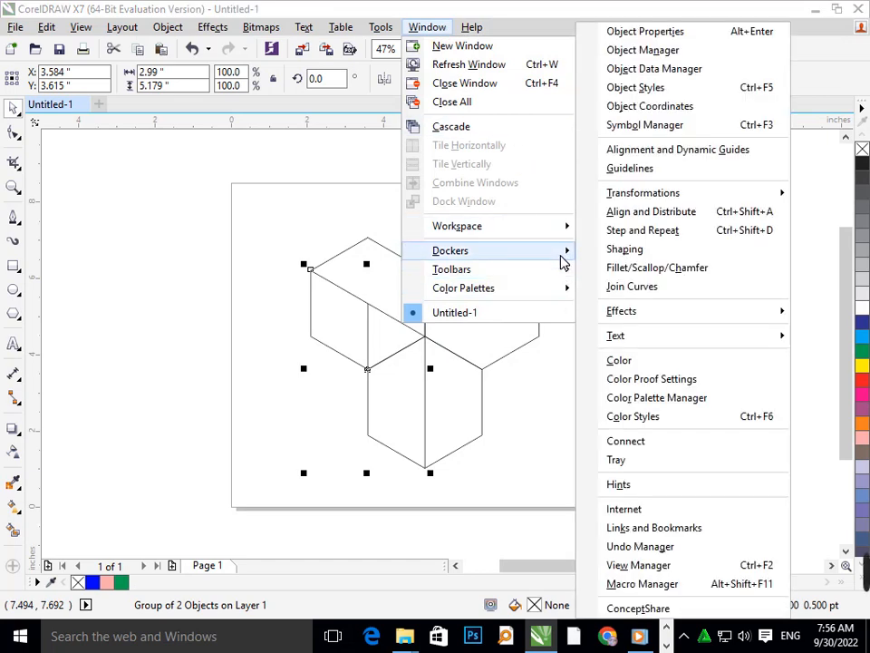
left_click(624, 267)
left_click(716, 195)
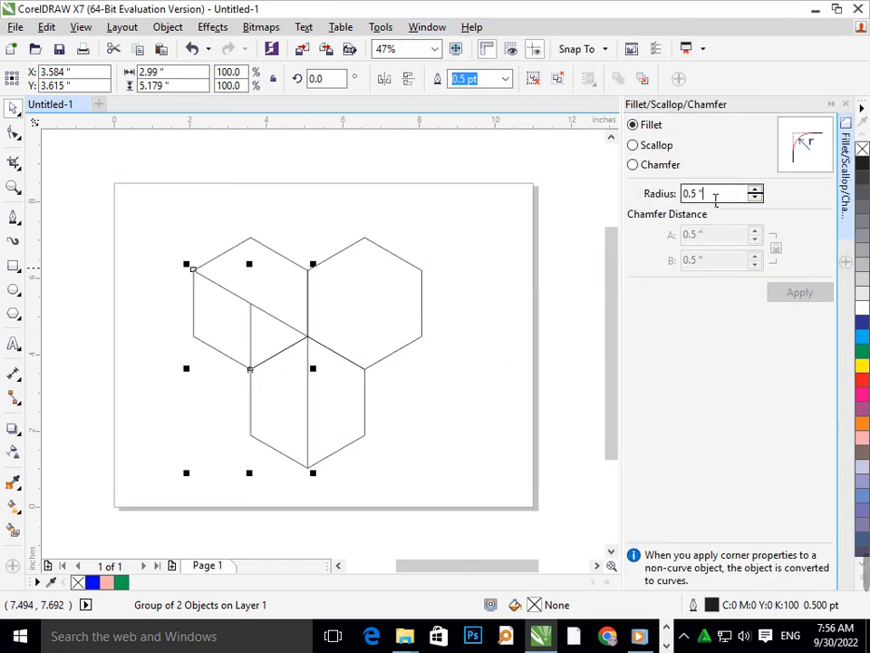
left_click_drag(715, 199, 561, 197)
type("0")
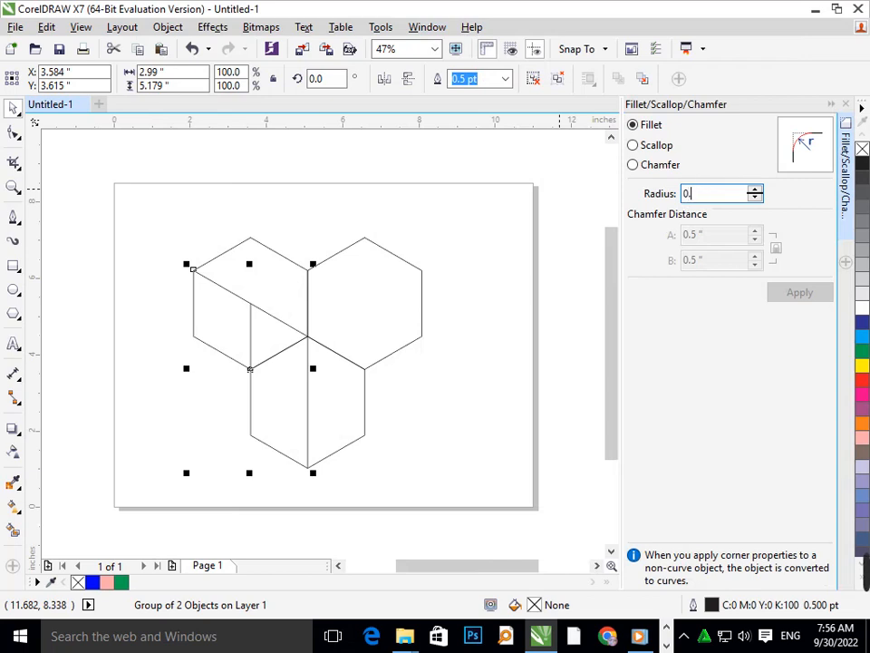
left_click(444, 452)
- Ungroup the two lines and apply the 0.6-inch fillet to the bent line's corner at the shared center vertex
left_click(277, 328)
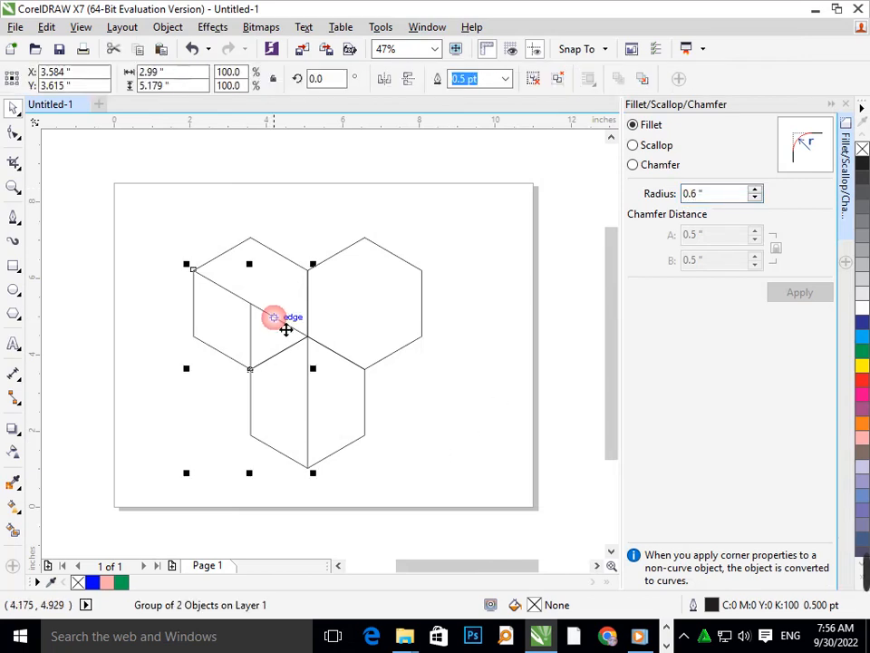
left_click(533, 81)
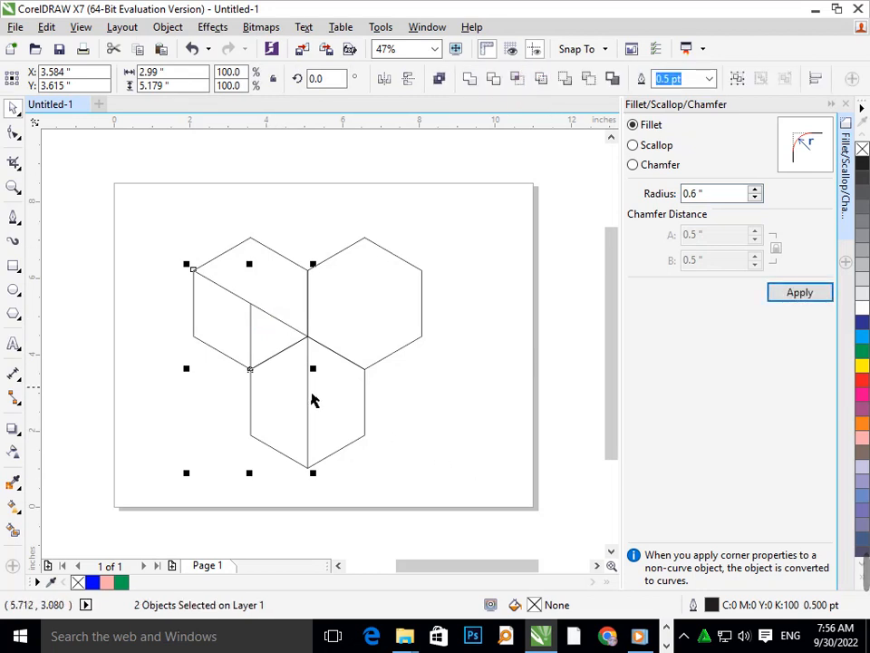
left_click(335, 338)
left_click(299, 338)
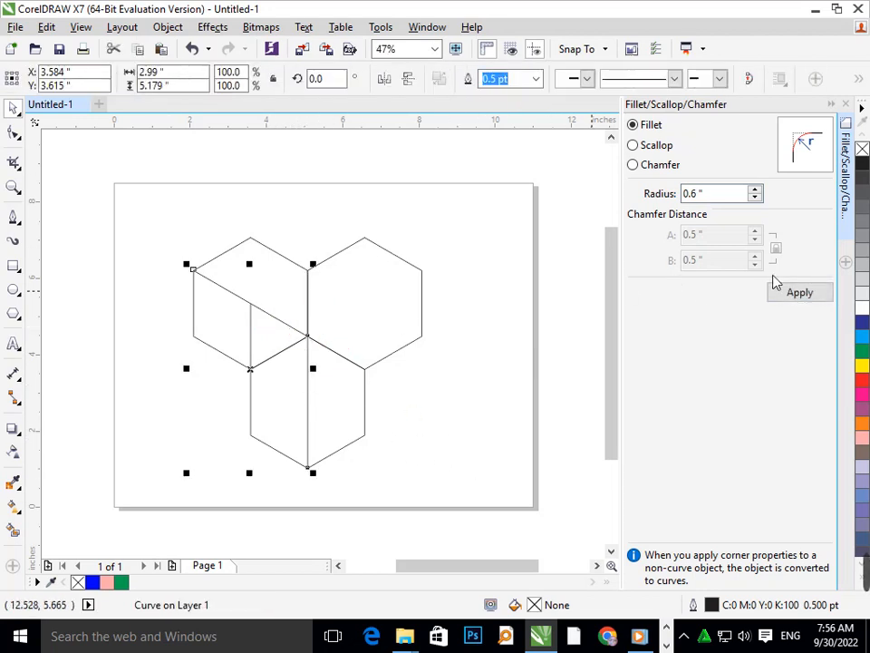
left_click(815, 292)
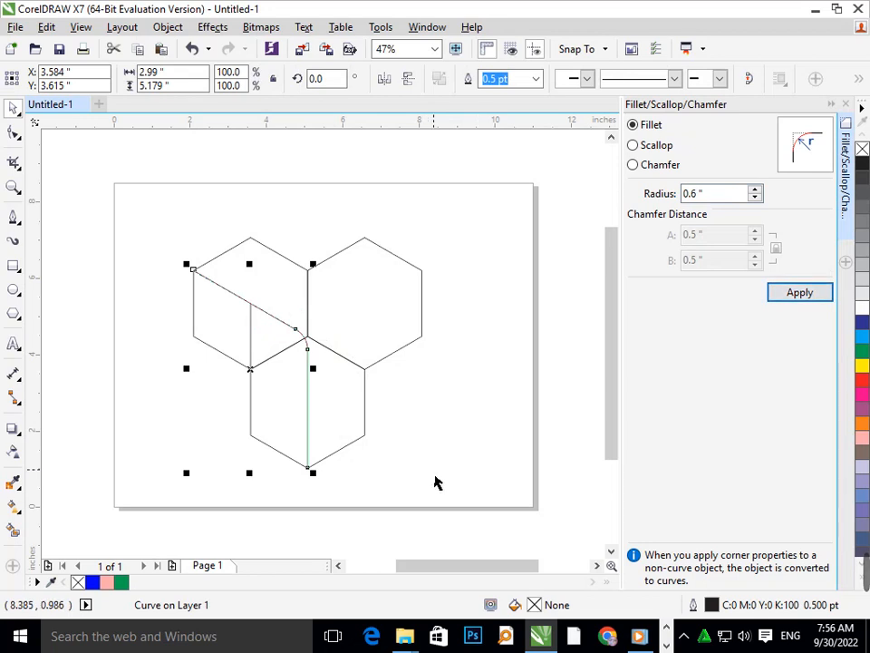
left_click(442, 473)
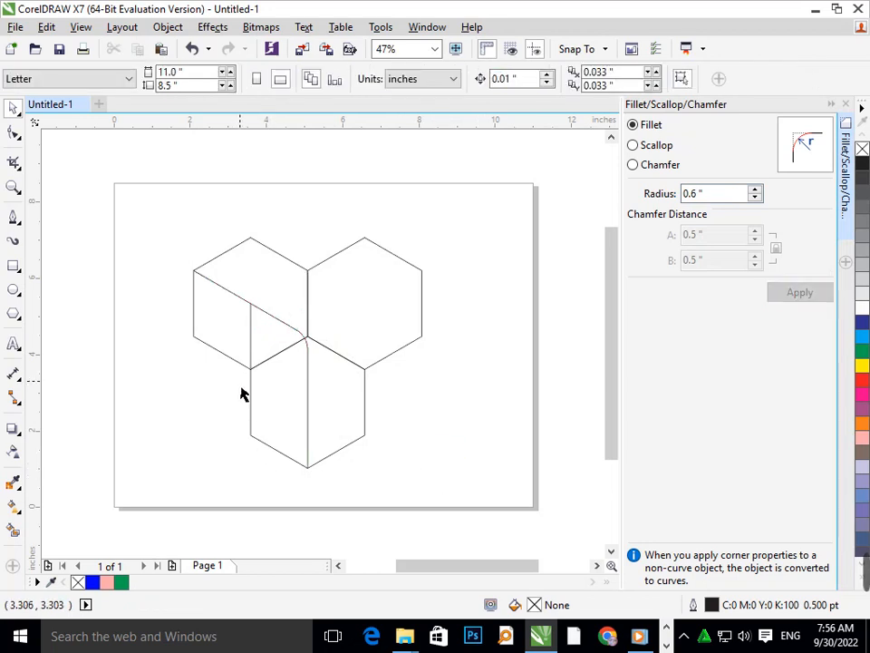
- Try applying the 0.6-inch fillet again to the bent line and to the short vertical line
left_click(245, 307)
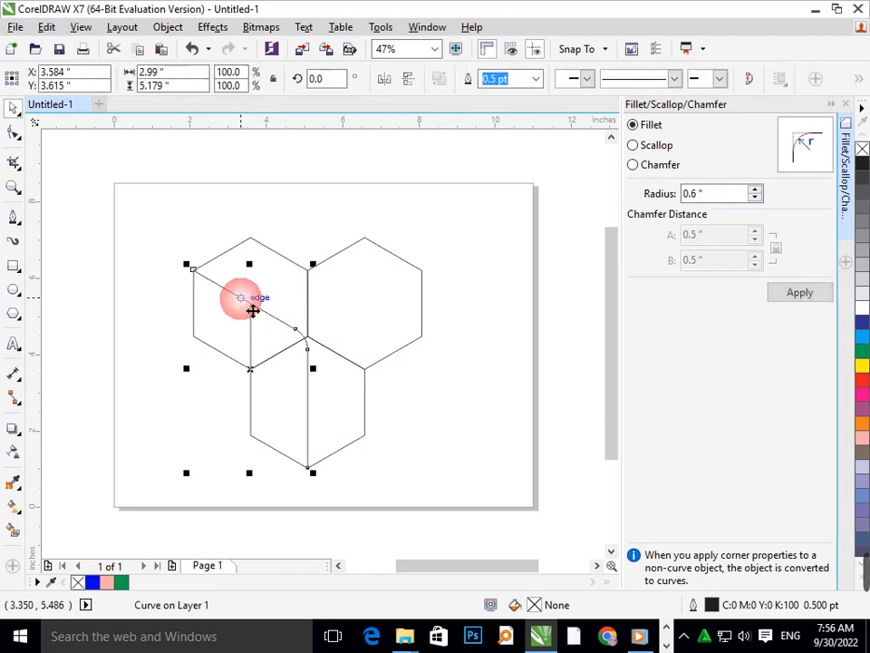
left_click(800, 293)
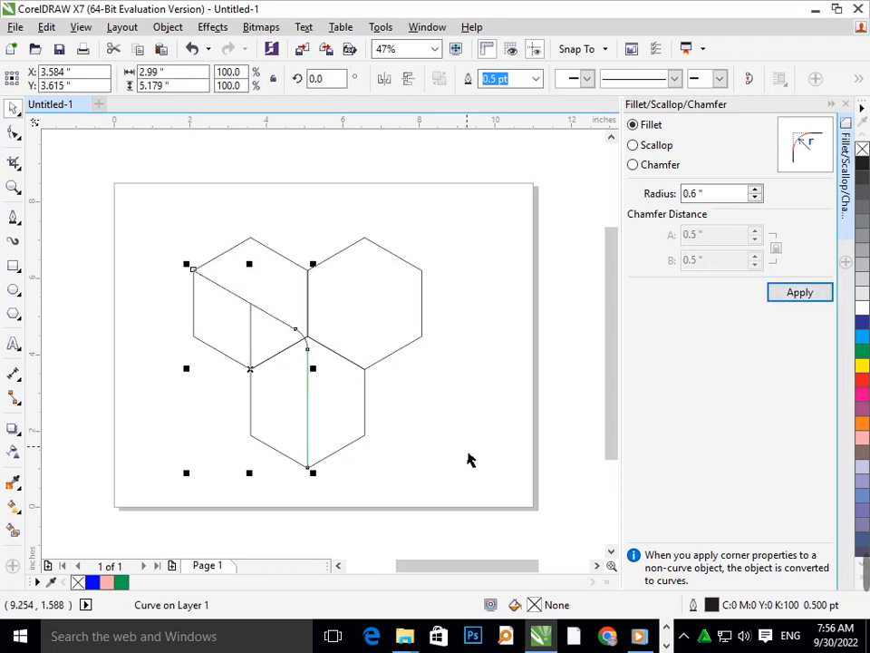
left_click(466, 455)
left_click(257, 352)
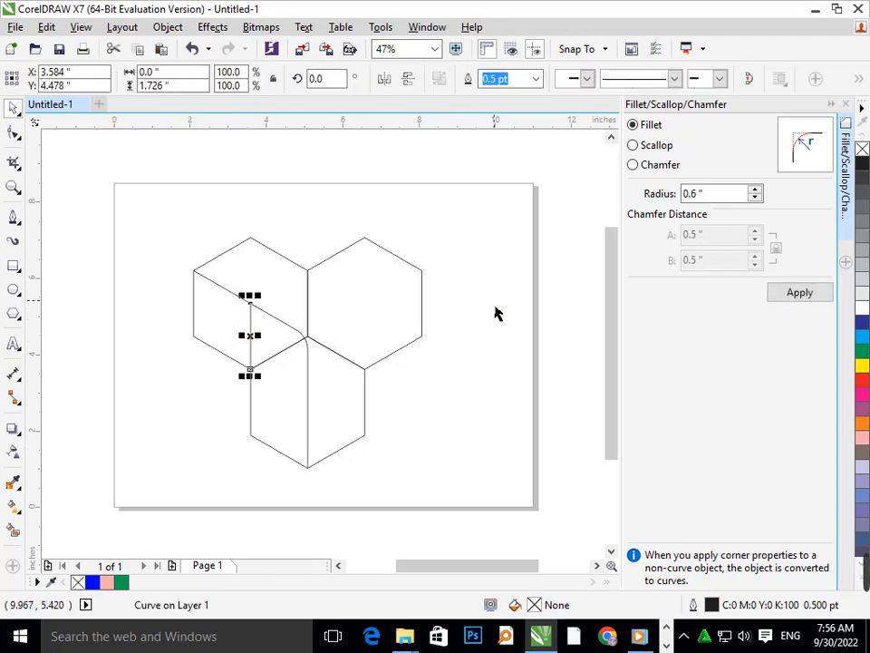
left_click(797, 293)
left_click(403, 408)
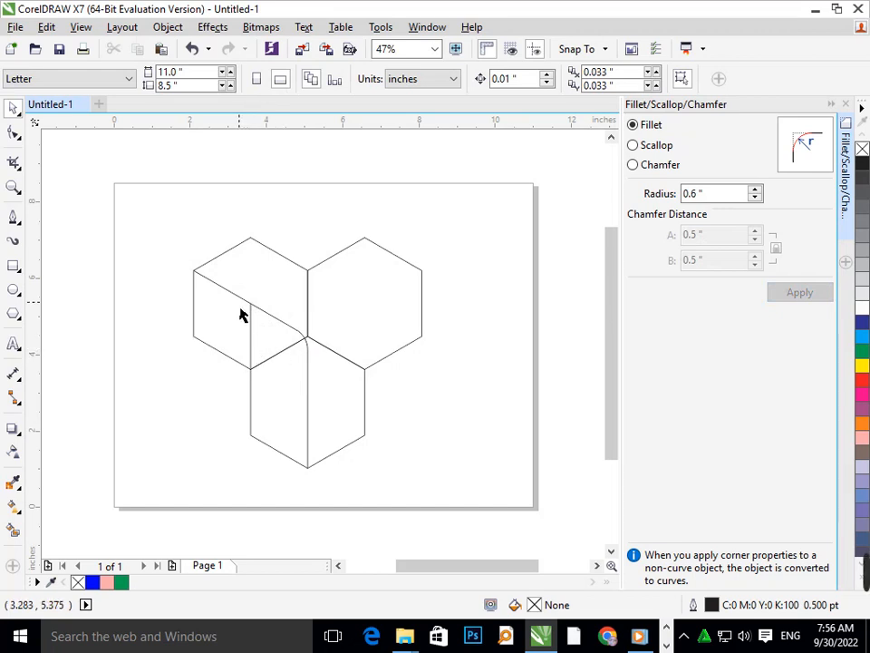
- Try applying the 0.6-inch fillet with the short vertical line and the bent line selected together
left_click(252, 333)
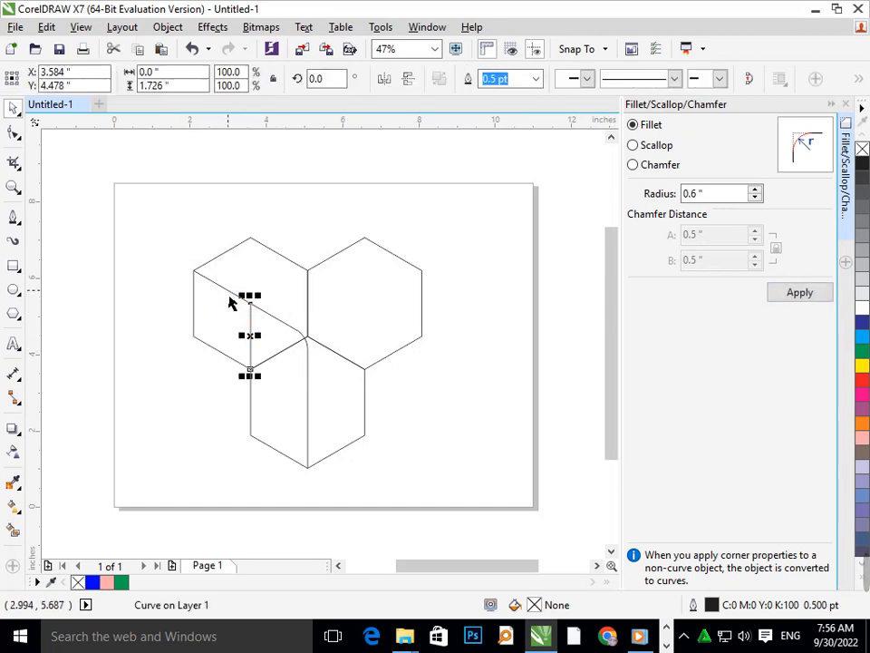
left_click(229, 295, "shift")
left_click(798, 293)
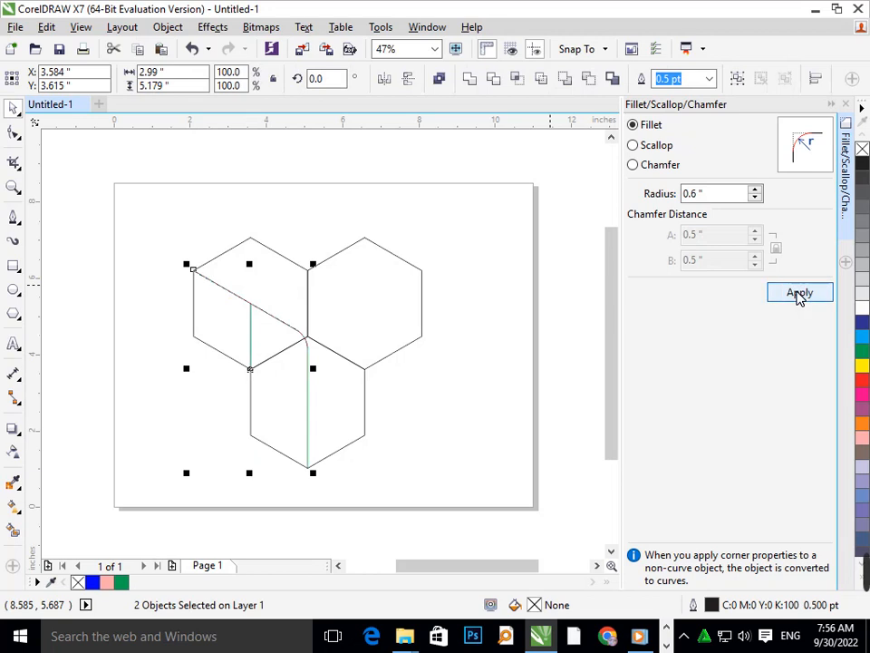
left_click(388, 413)
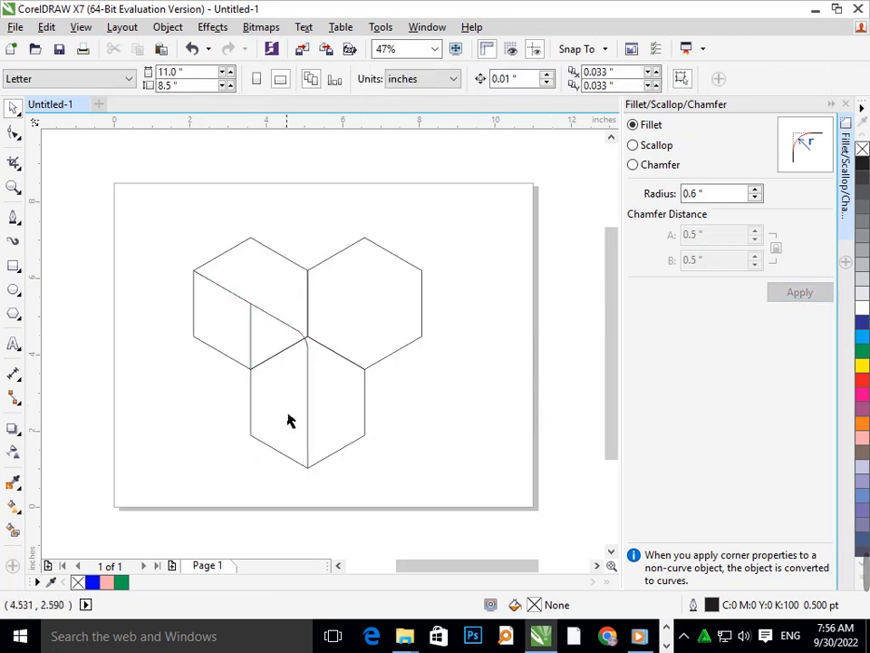
- Try rounding the lower hexagon's corners with a 0.8-inch fillet and undo it
left_click_drag(308, 413, 266, 385)
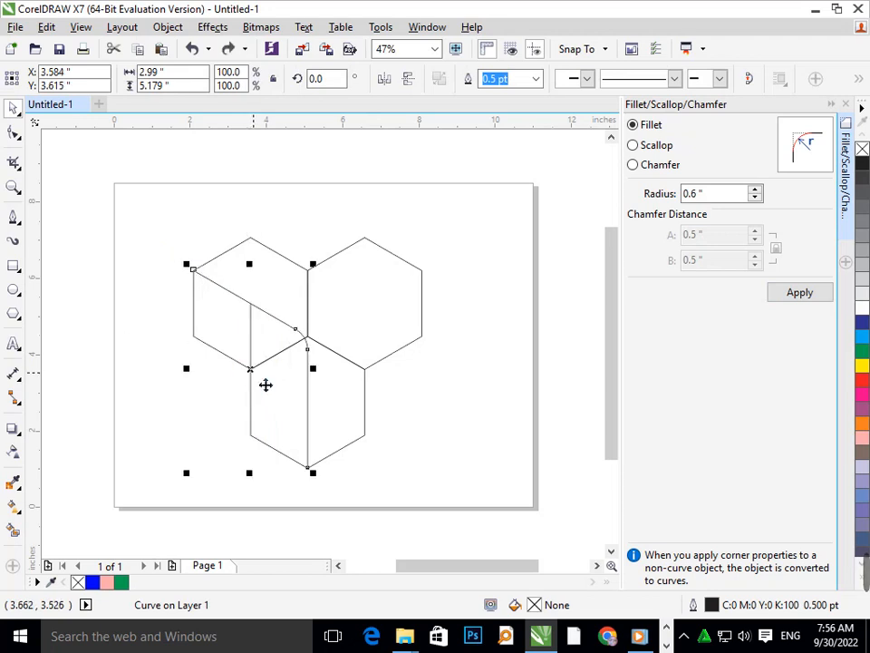
left_click(348, 416)
left_click(307, 399)
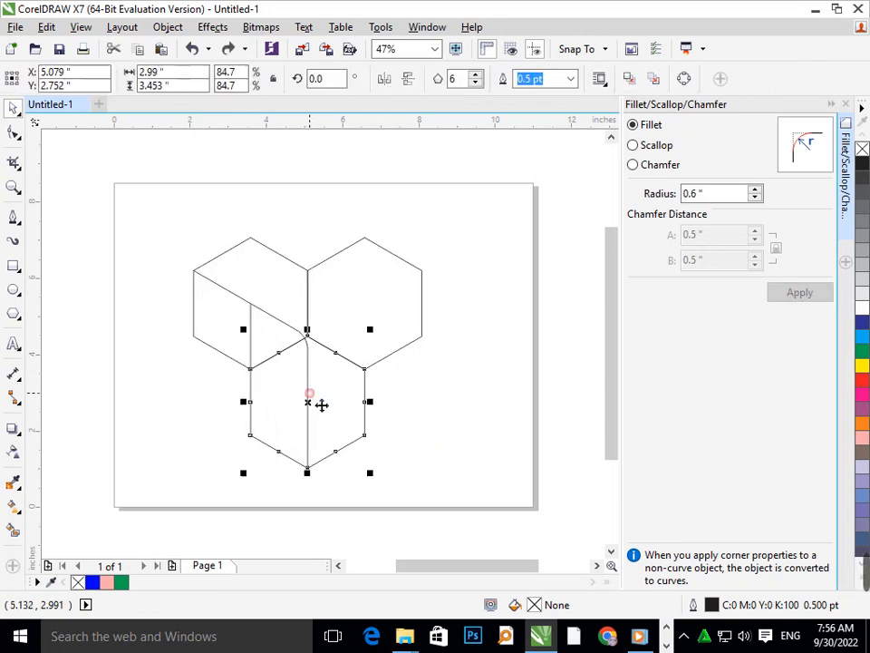
double_click(703, 193)
type("0.8")
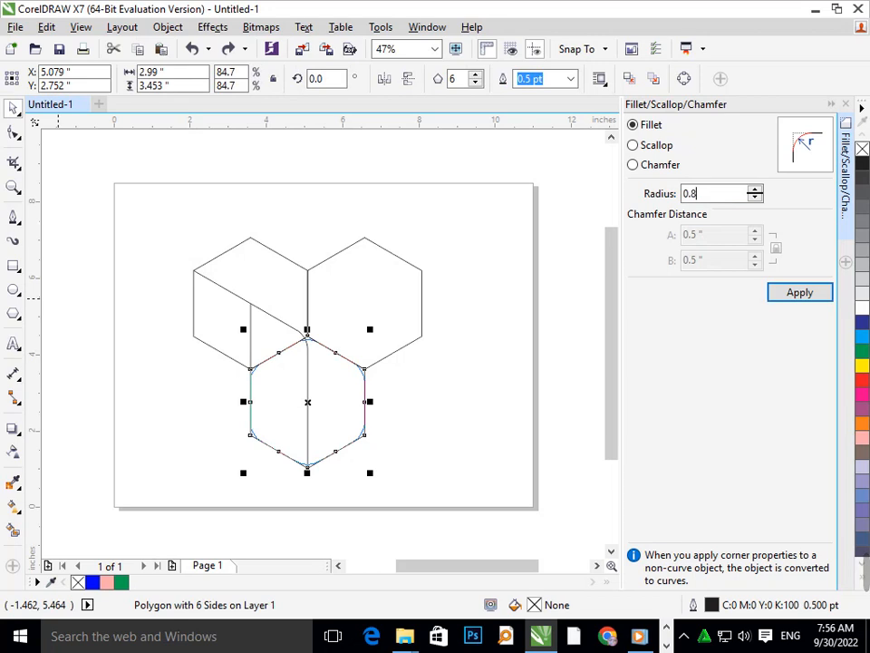
key("Return")
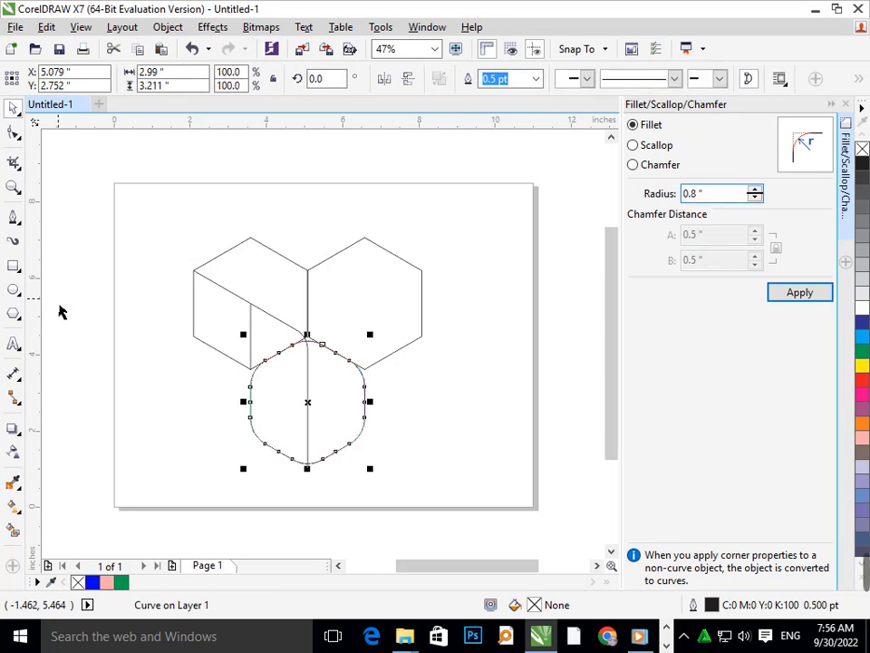
left_click(444, 458)
key("ctrl+z")
- Try applying a 1.0-inch fillet to the bent line
left_click(287, 327)
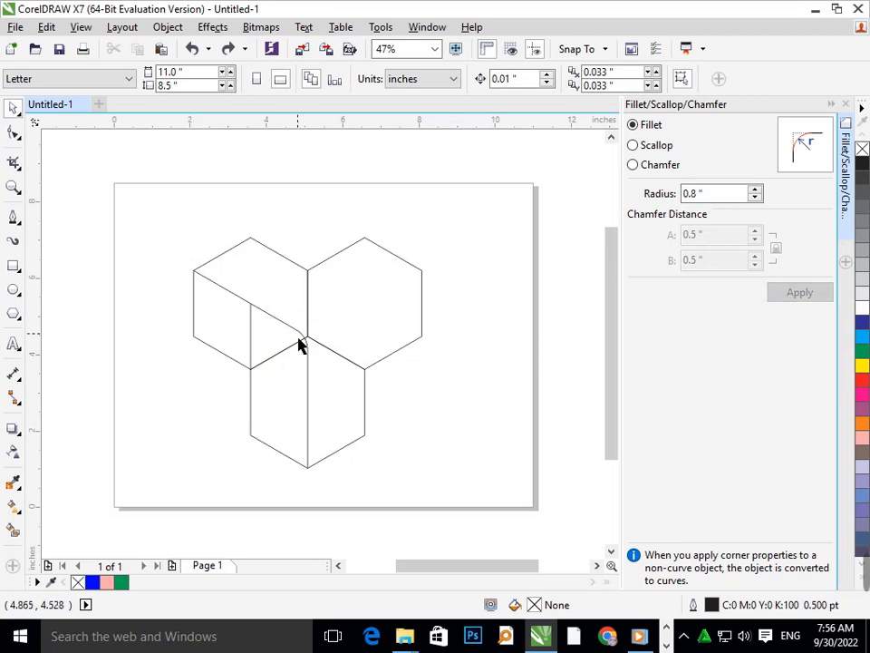
left_click(296, 334)
left_click(770, 194)
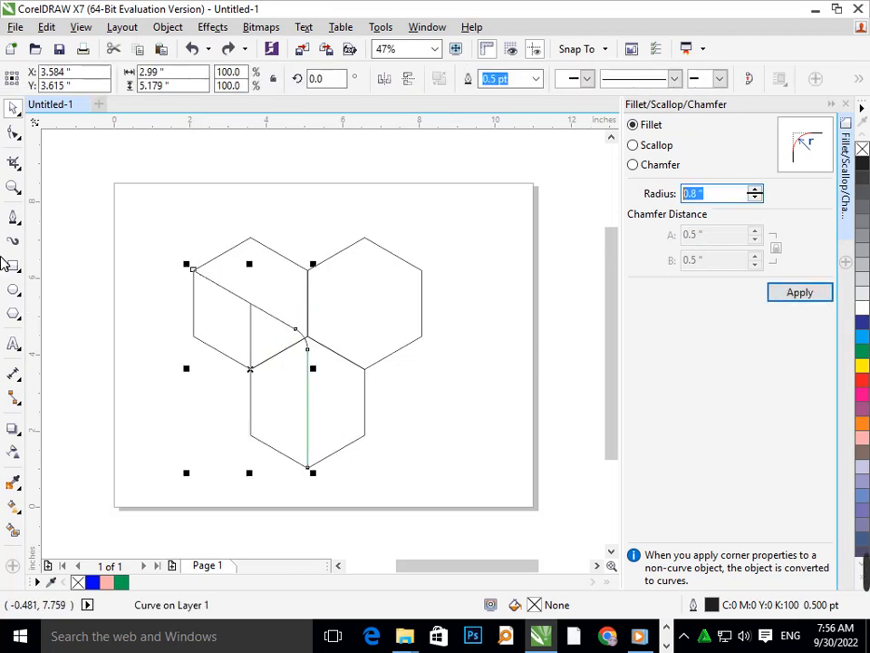
type("1.0")
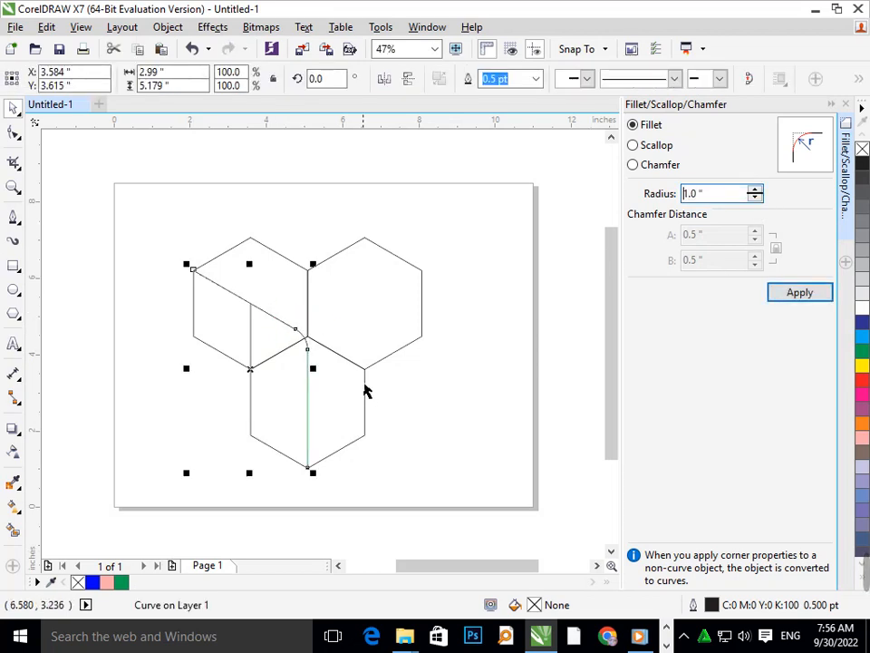
left_click(791, 299)
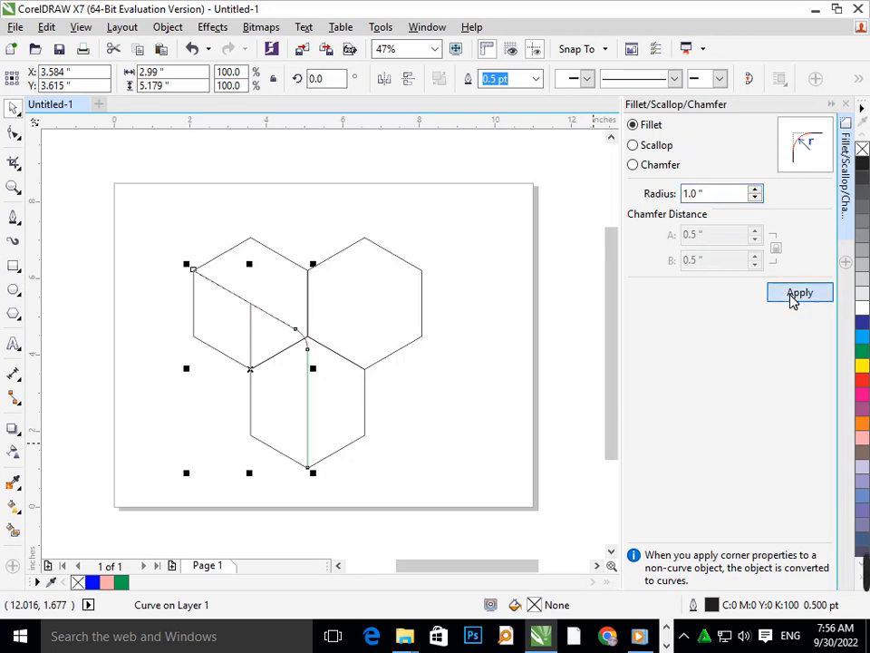
left_click(418, 428)
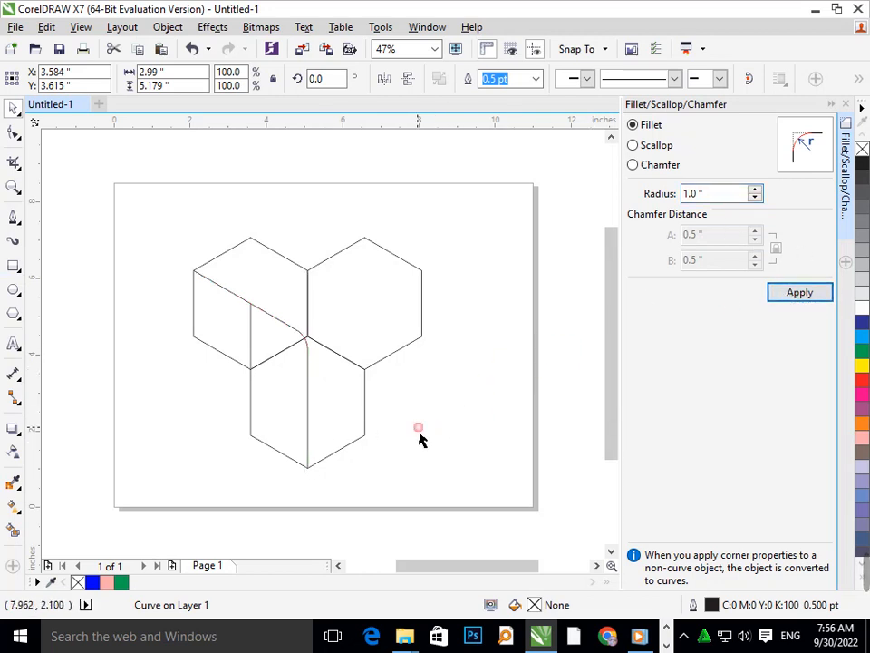
left_click(308, 397)
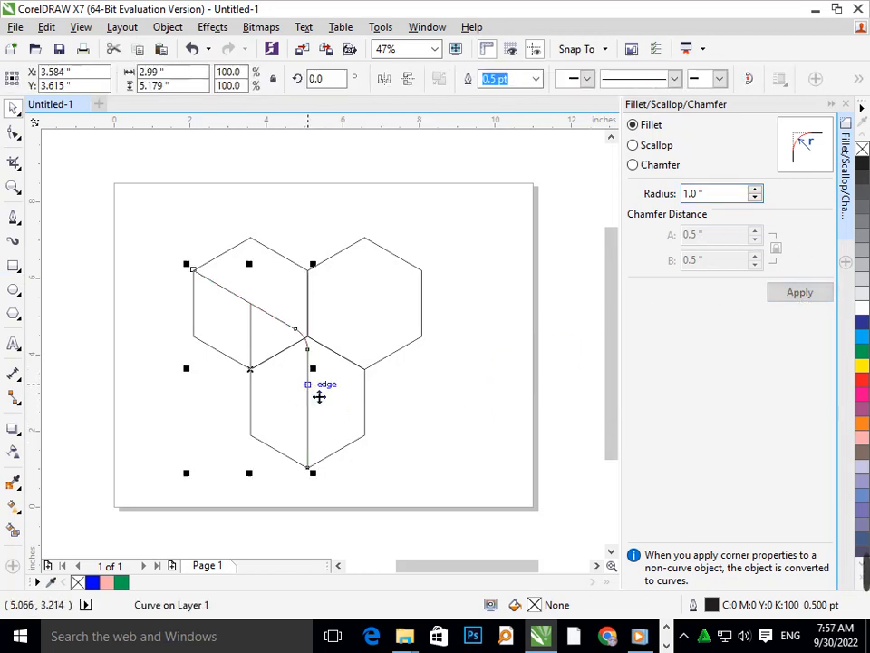
left_click(532, 311)
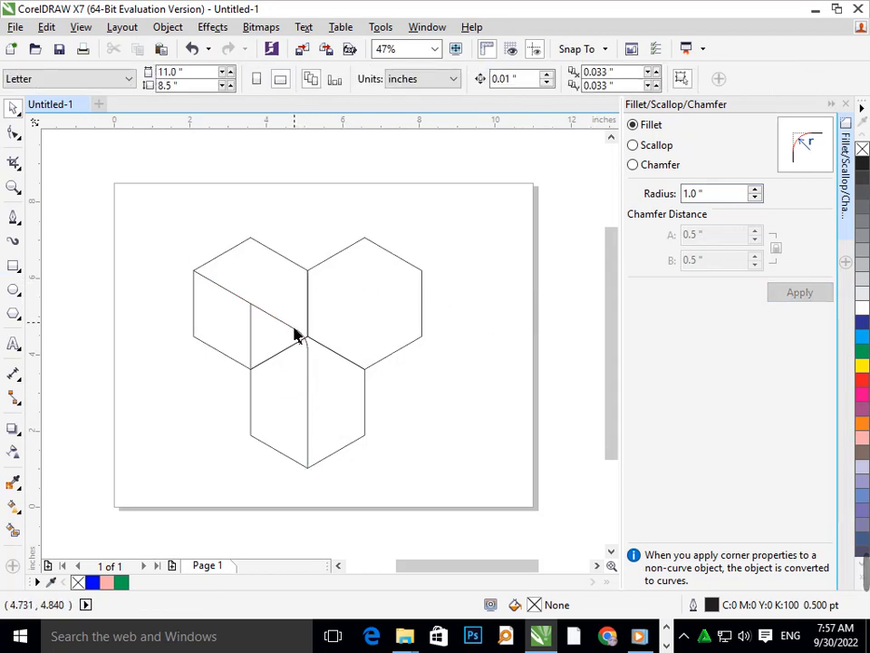
- Set the fillet radius to 3.0 inches and try applying it to the bent line
left_click(295, 333)
left_click(731, 195)
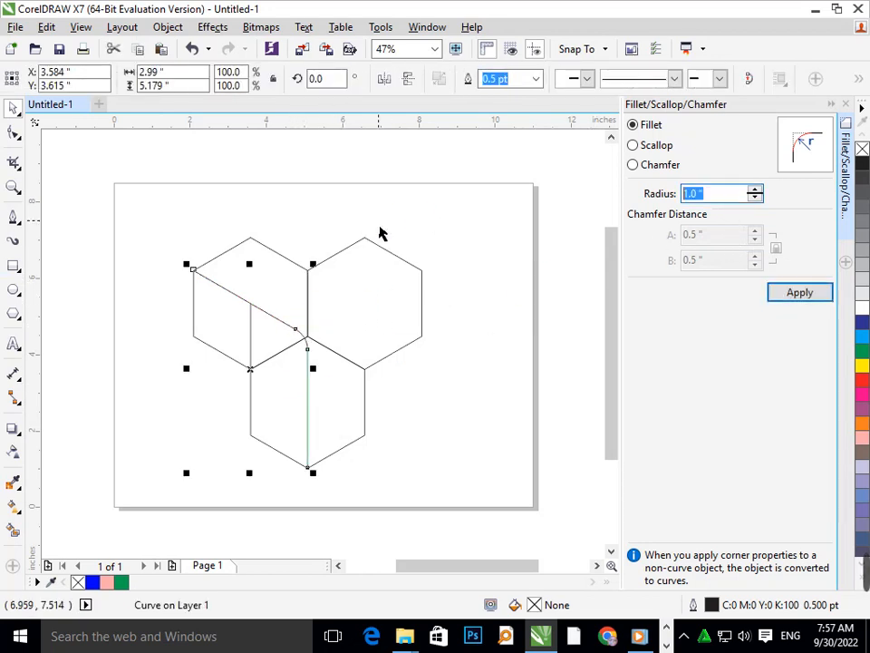
type("3")
key("Return")
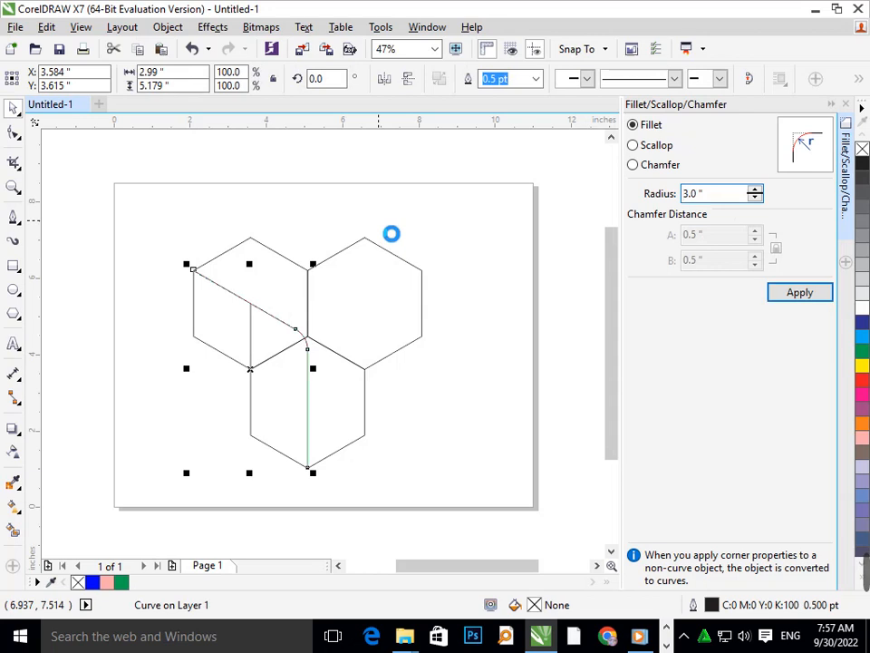
left_click(796, 298)
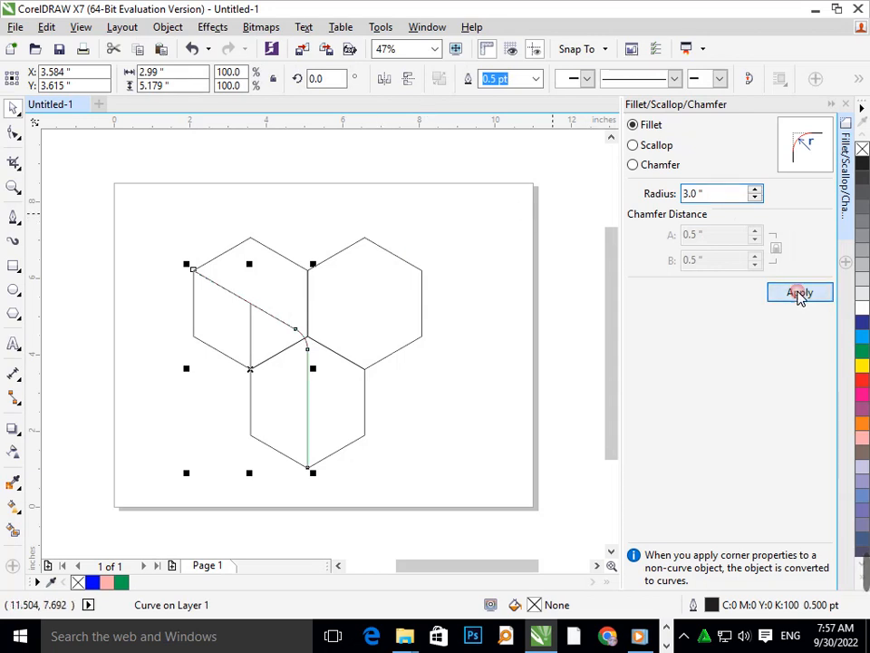
left_click(313, 466)
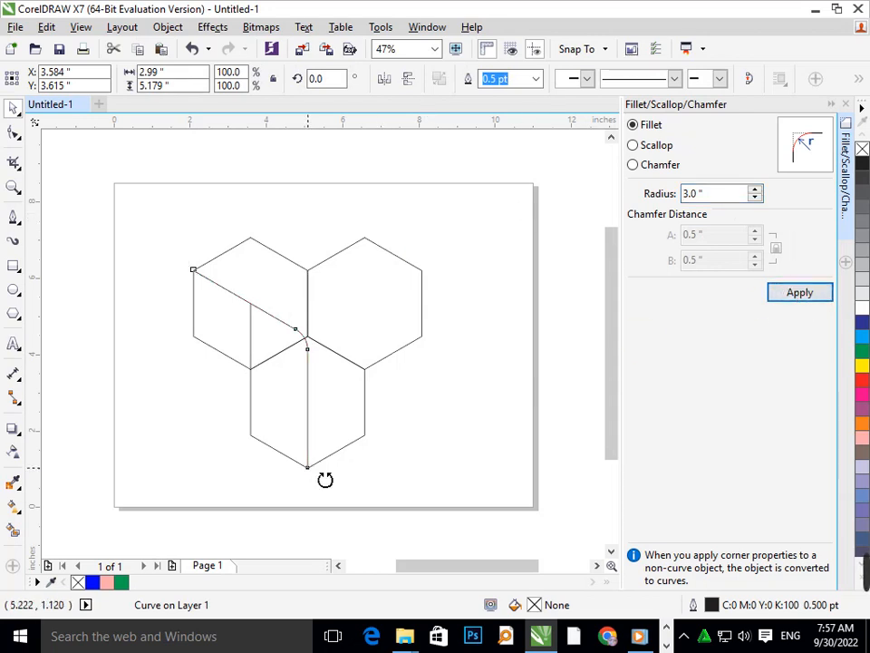
- Place a copy of the filleted bent line up and to the left, with its vertical part along the short vertical line
left_click(402, 453)
left_click_drag(306, 355, 254, 315)
left_click(461, 409)
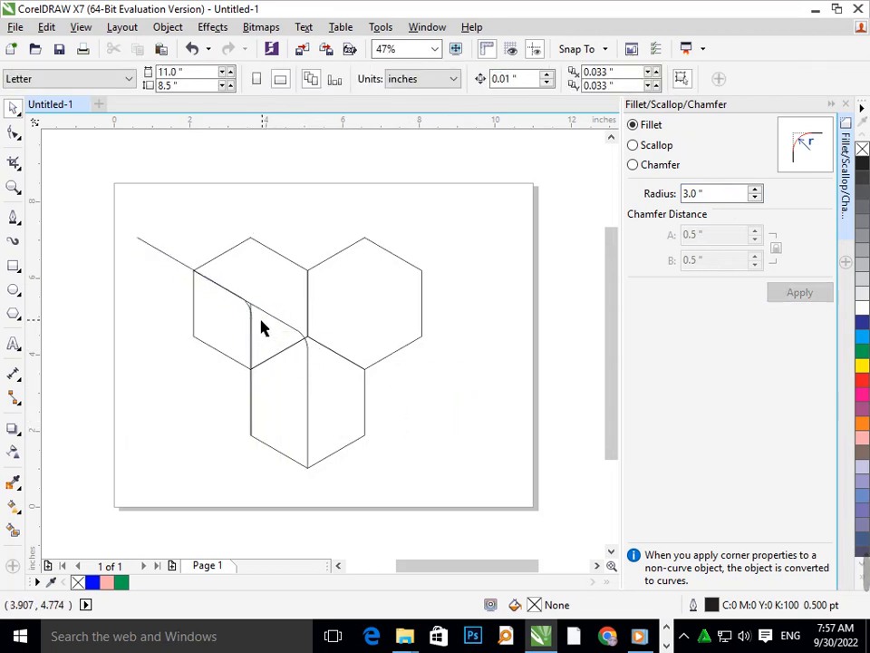
left_click(301, 353)
scroll(291, 326, "up", 4)
scroll(294, 338, "down", 4)
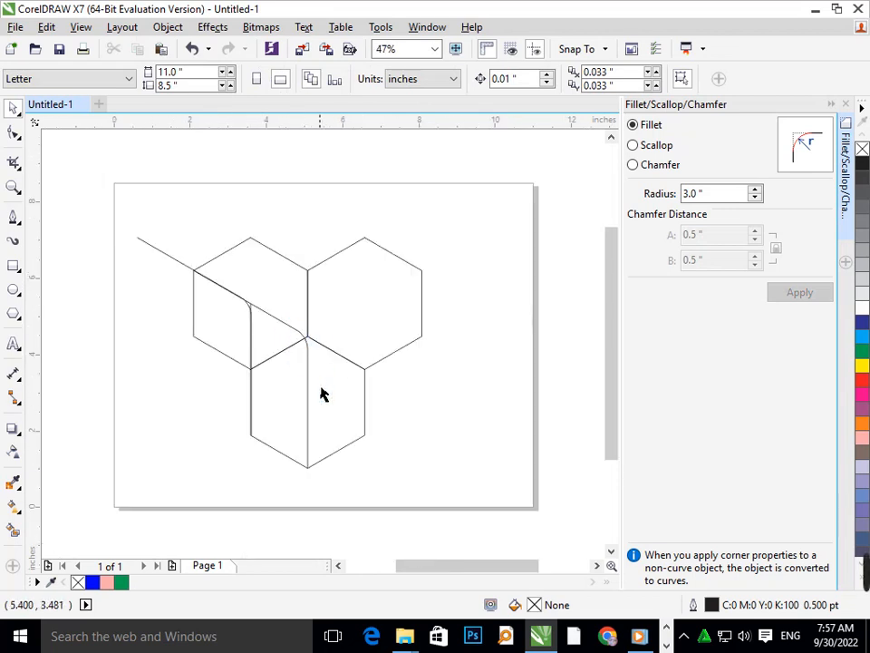
- Try Chamfer mode for the original bent line, return to Fillet, and try reapplying the 3.0-inch radius
left_click(293, 343)
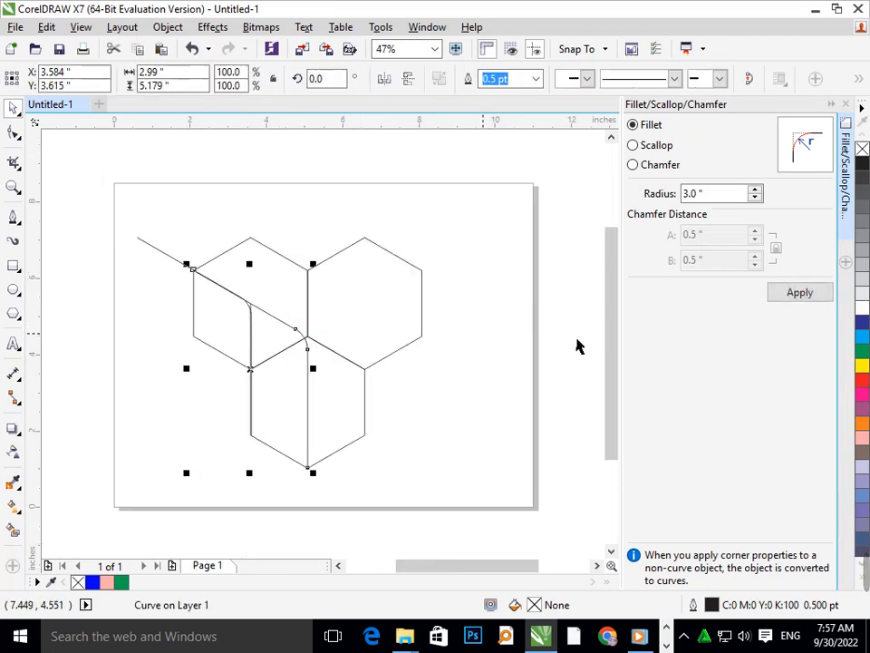
left_click(660, 167)
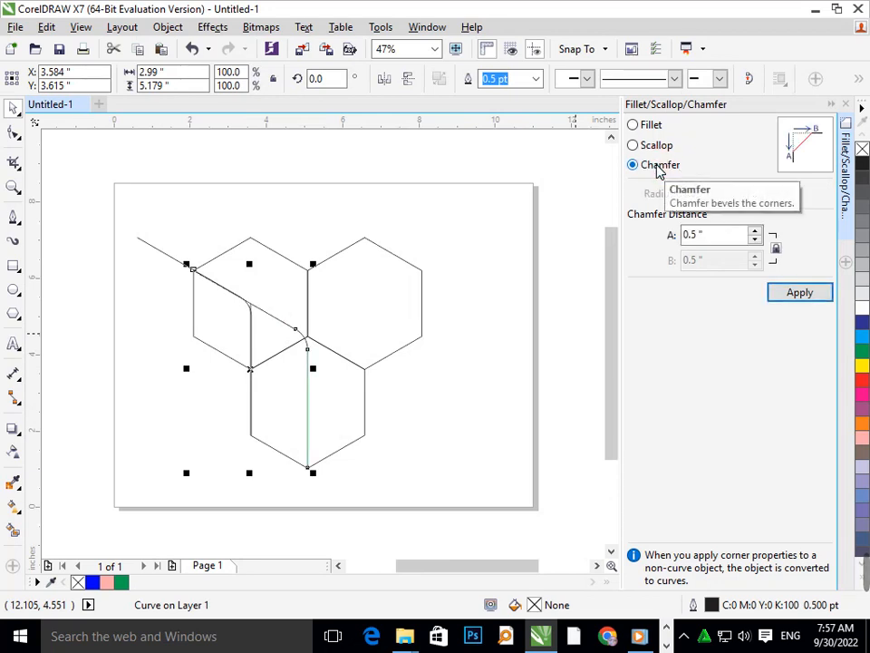
left_click(651, 125)
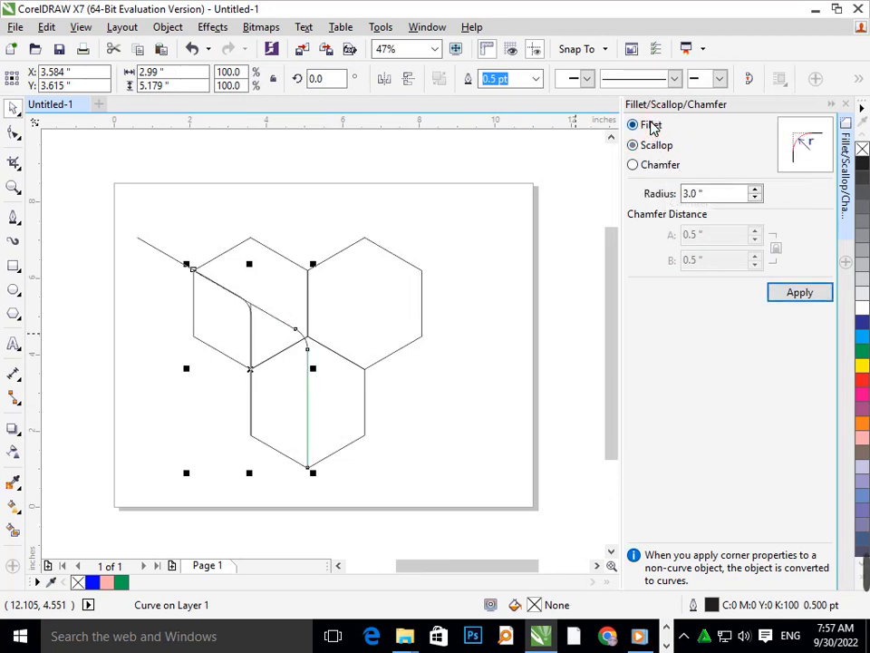
left_click(799, 292)
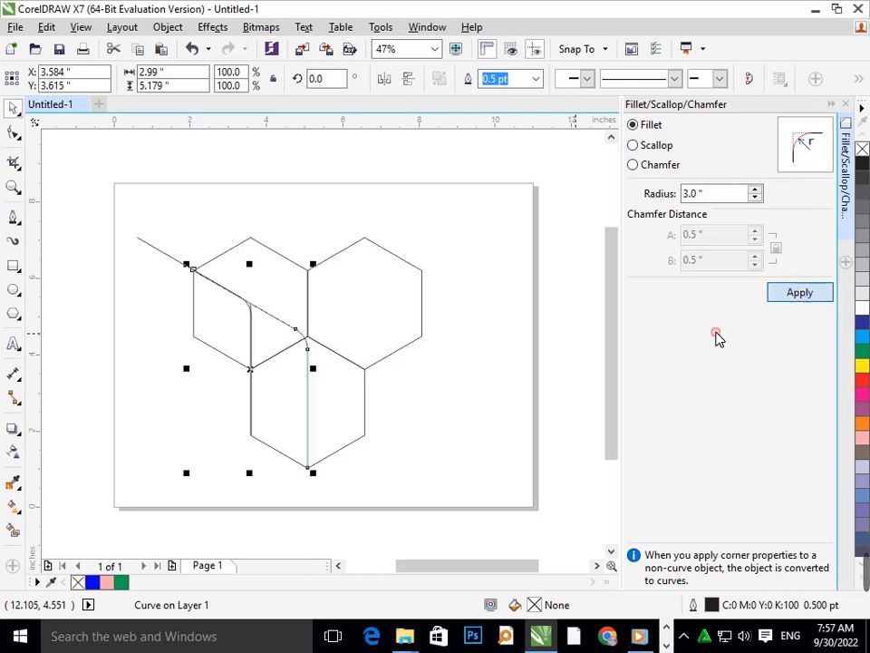
left_click(493, 476)
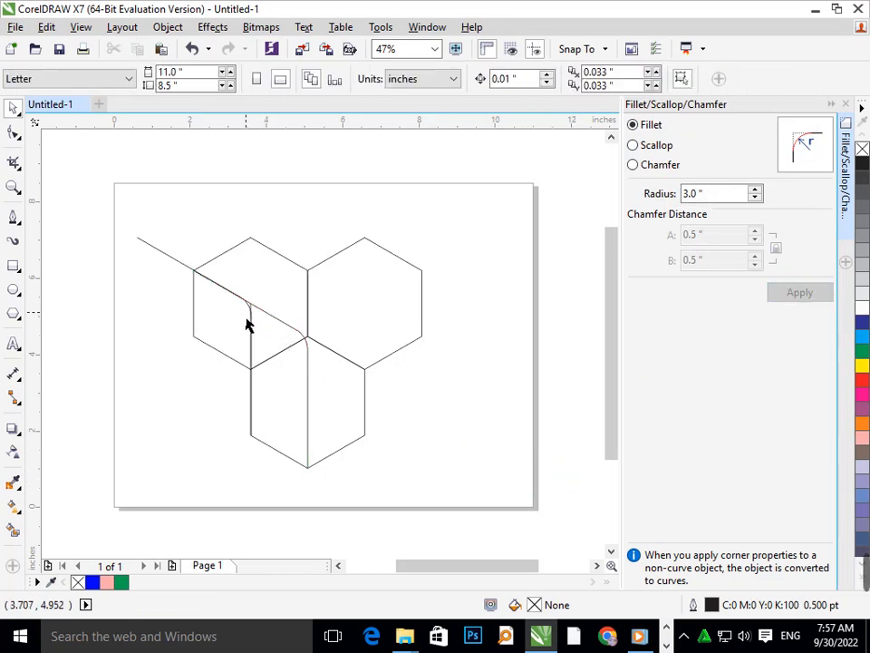
- Nudge the copied bent line until its diagonal segment lies on the original line's diagonal in the upper-left hexagon
key("F2")
left_click_drag(149, 242, 310, 345)
key("F2")
left_click_drag(187, 277, 432, 378)
key("F2")
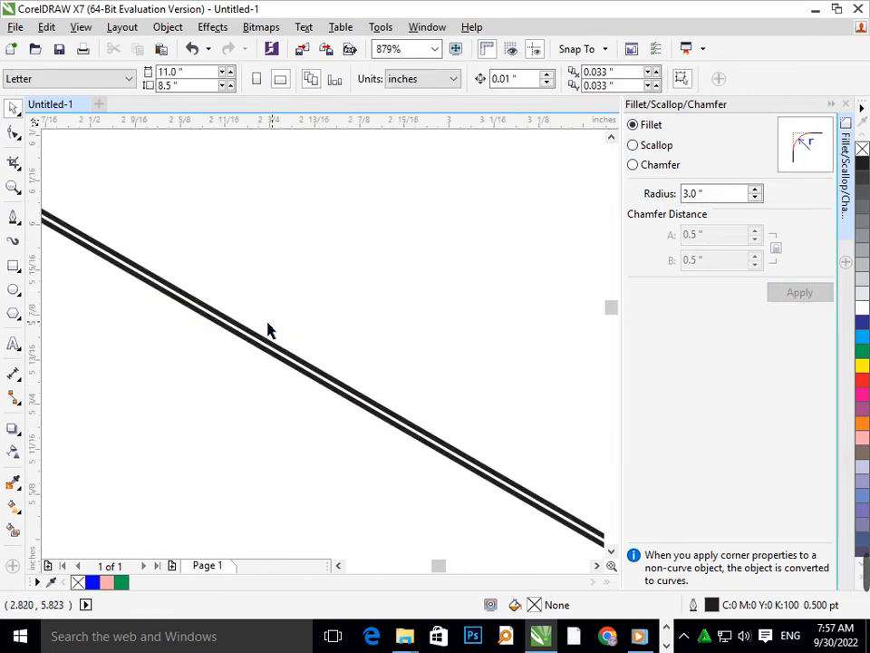
key("F3")
left_click(435, 423)
left_click(78, 210)
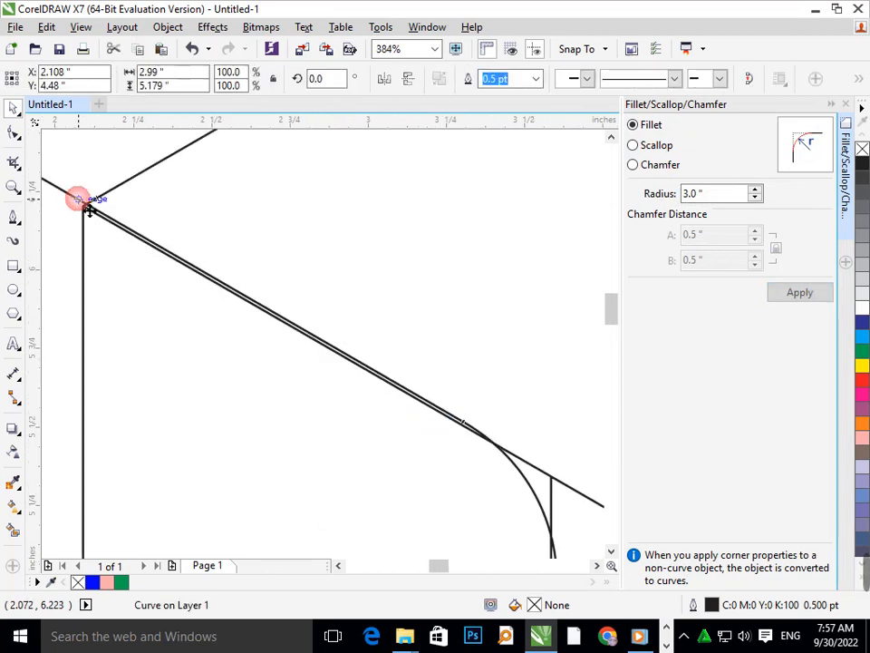
key("Right")
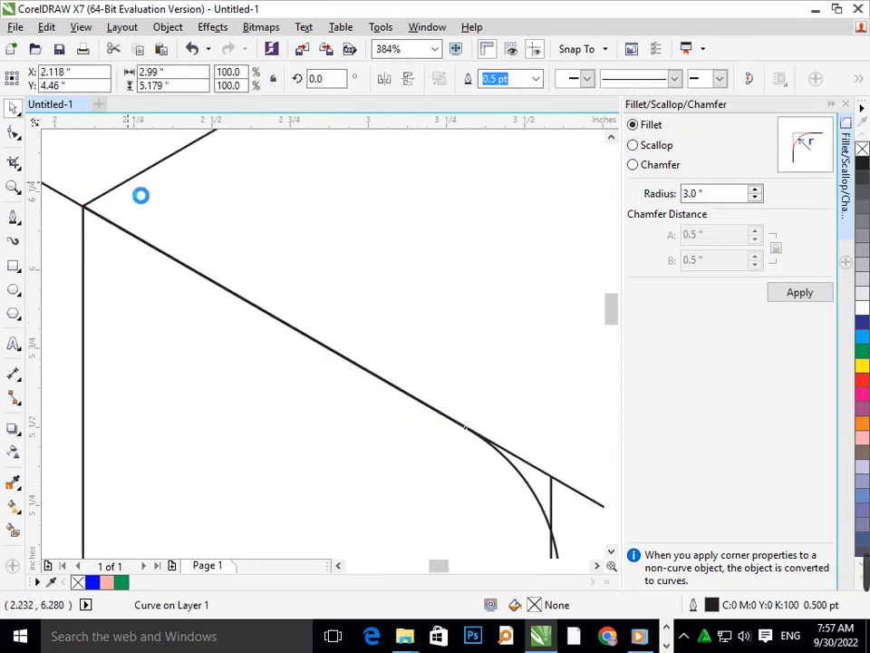
left_click(346, 356)
- Shift the copied bent line slightly left so its vertical segment coincides with the short vertical line
scroll(503, 474, "down", 4)
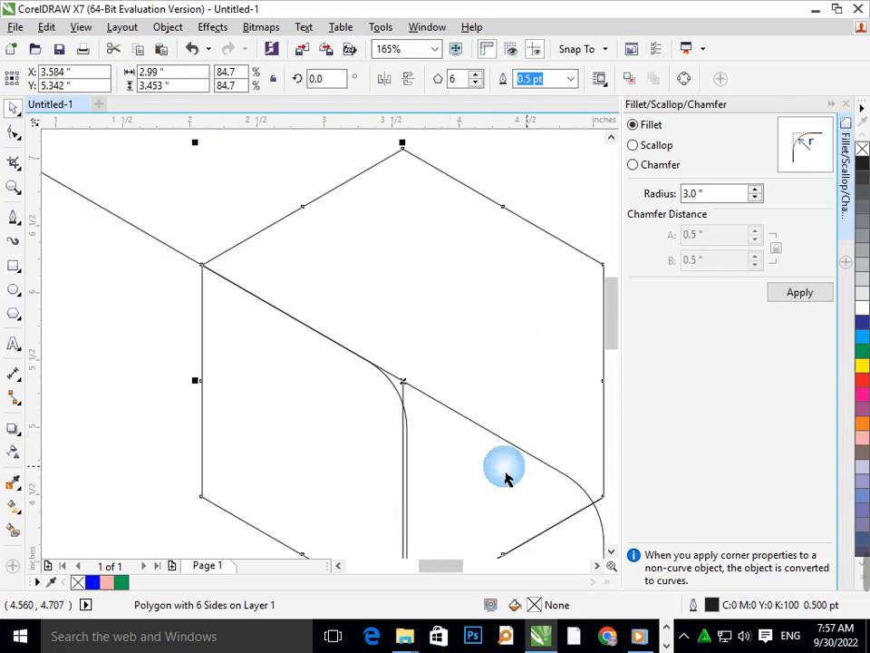
left_click(253, 480)
scroll(266, 389, "up", 4)
scroll(309, 437, "up", 4)
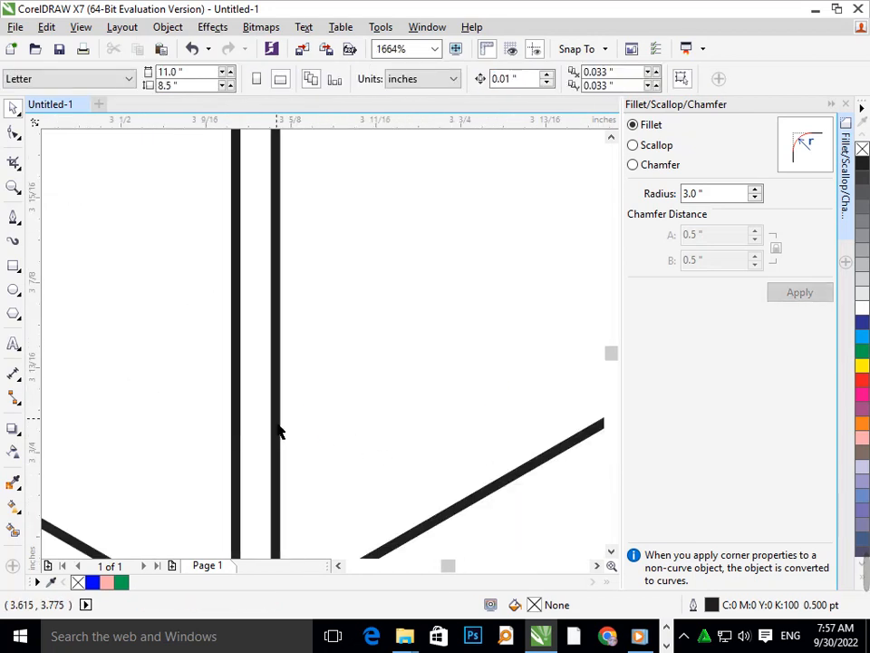
left_click_drag(280, 432, 248, 432)
scroll(254, 422, "down", 8)
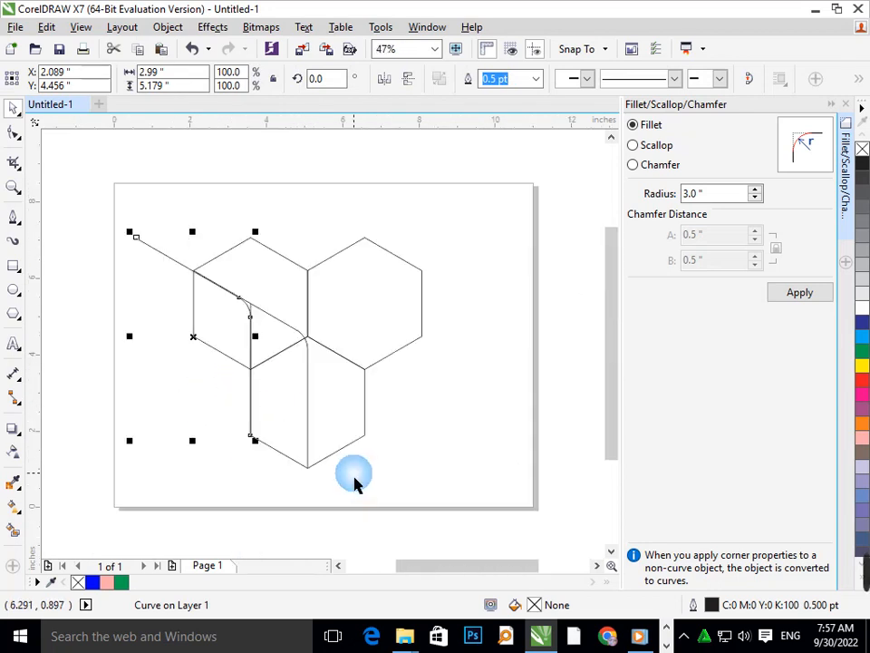
left_click(431, 495)
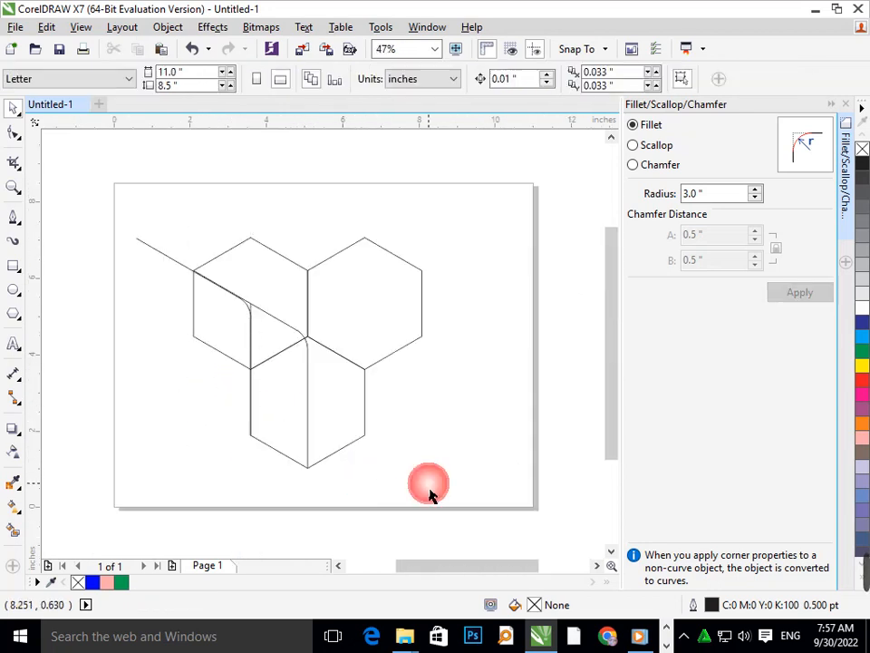
left_click(308, 426)
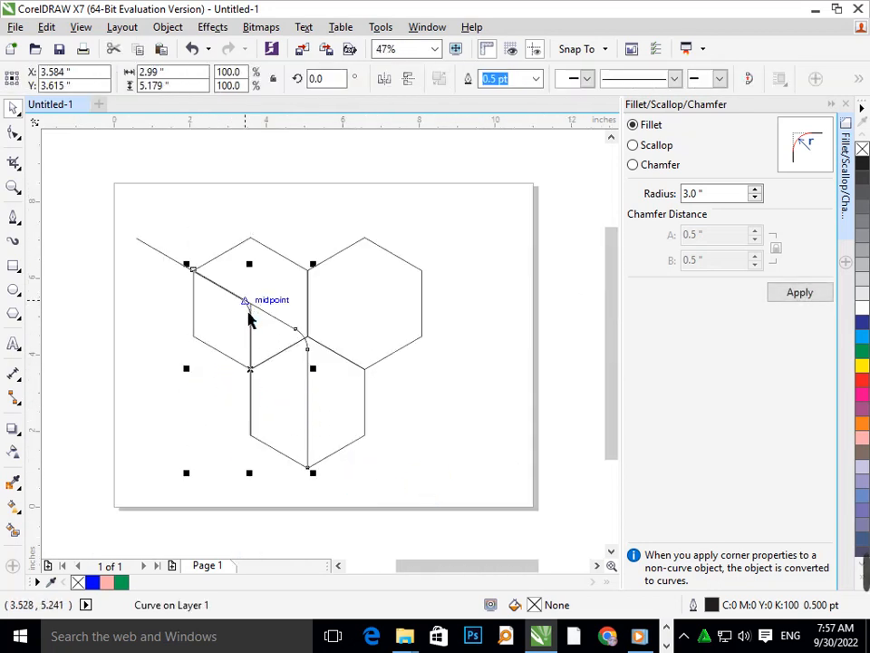
left_click(214, 470)
scroll(196, 284, "up", 3)
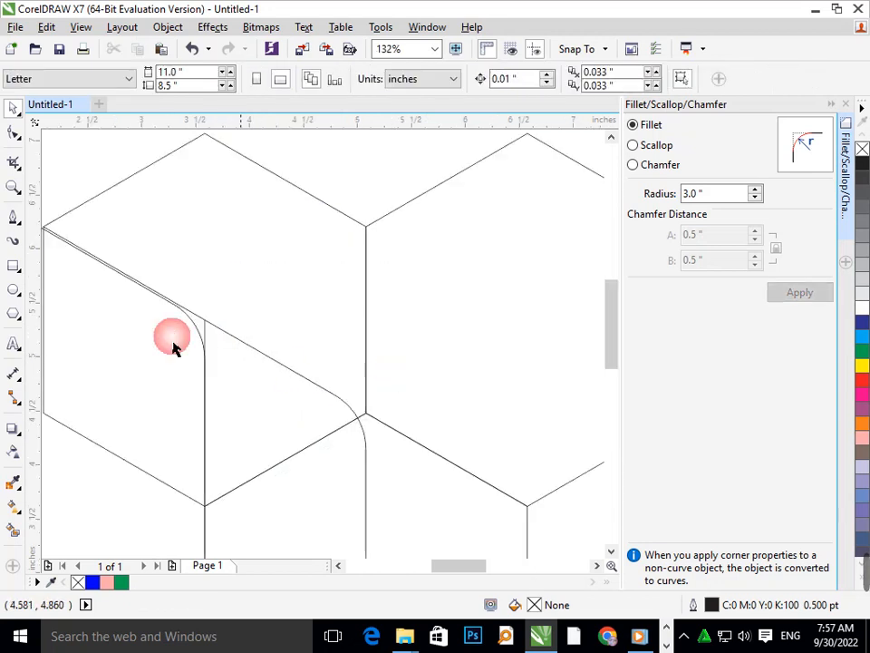
scroll(173, 348, "up", 2)
left_click(24, 175)
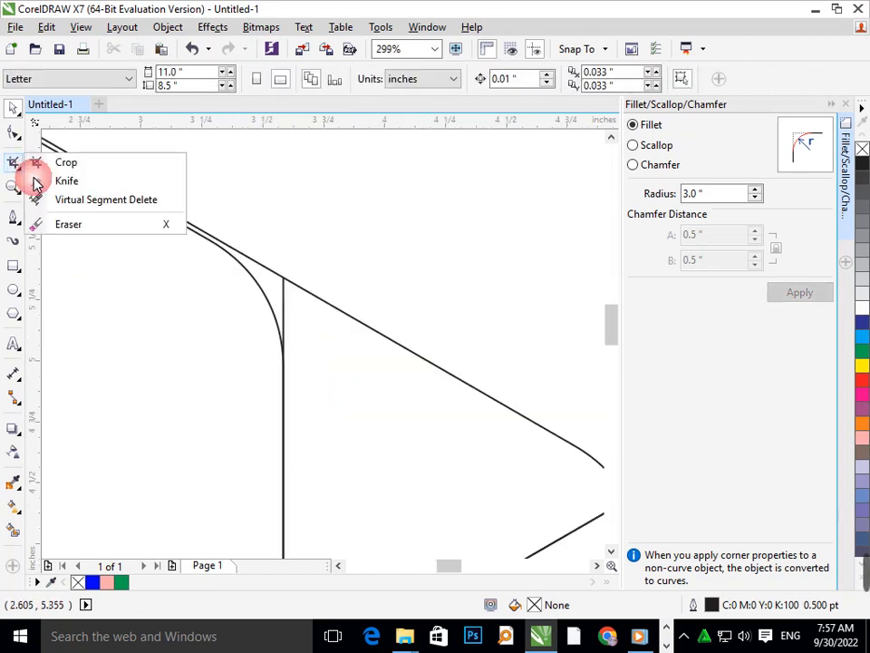
left_click(68, 223)
scroll(299, 308, "down", 5)
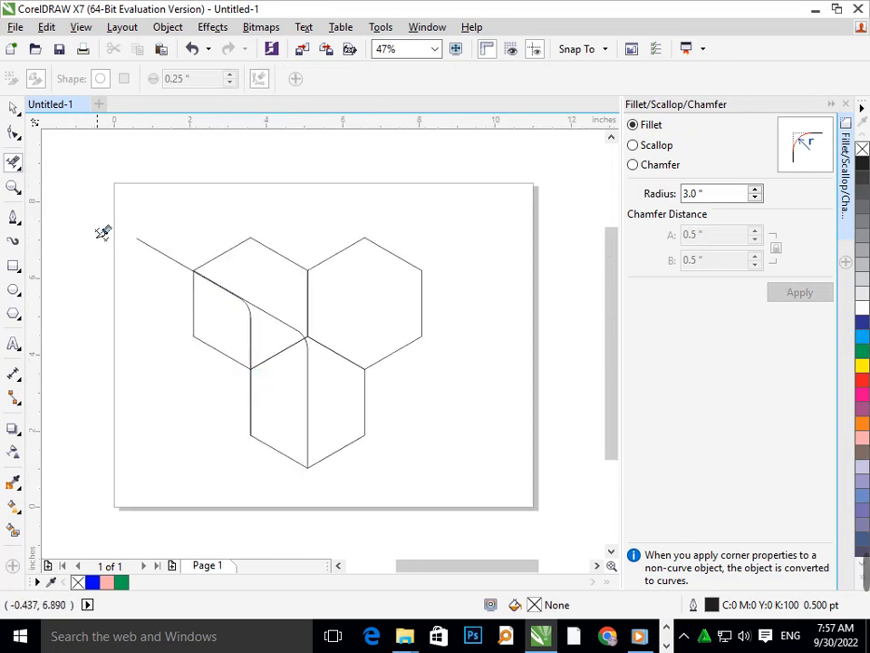
left_click(12, 110)
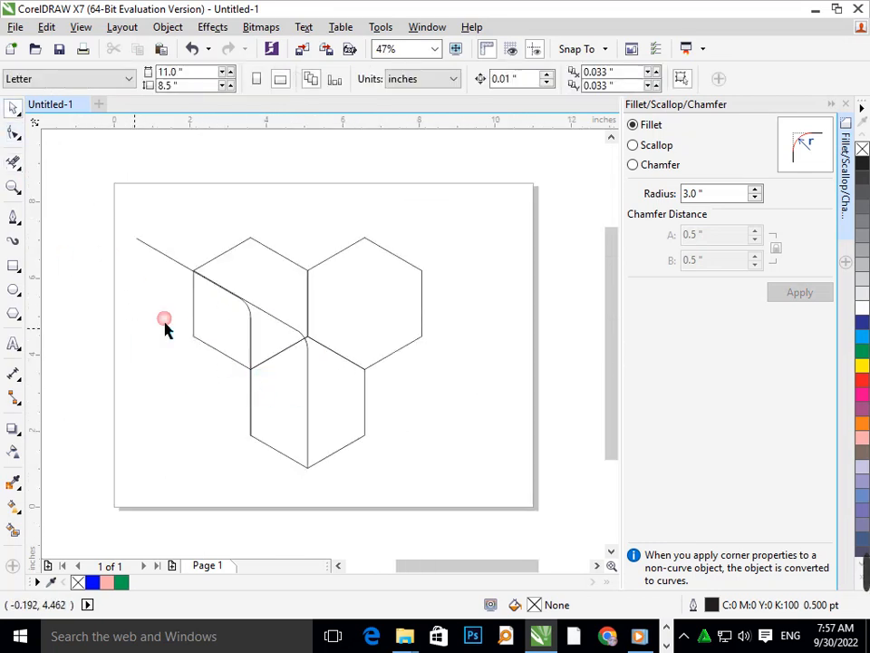
- Select both filleted bent lines and move their rotation centre to the vertex where the three hexagons meet
left_click(251, 319)
left_click(317, 372, "shift")
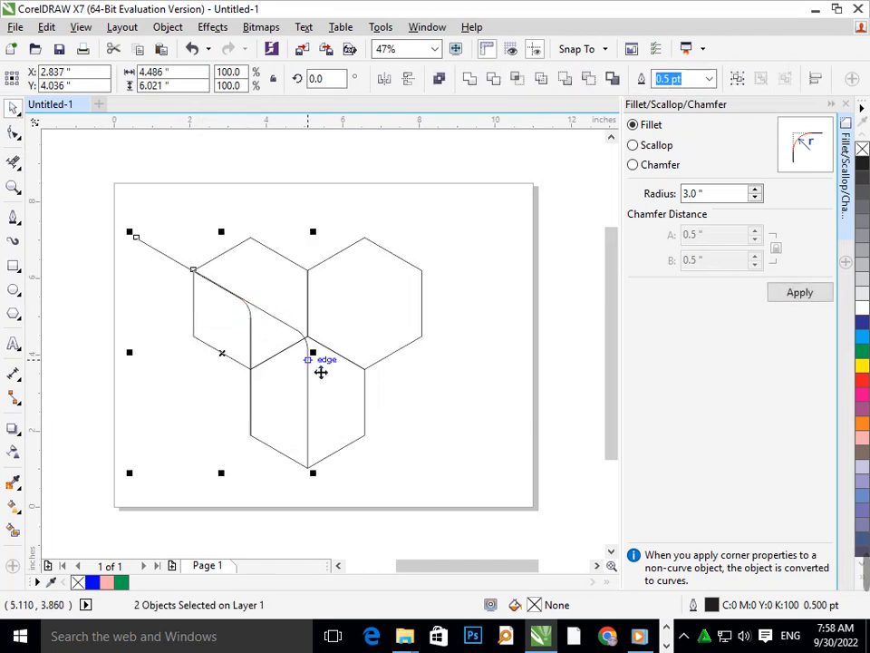
left_click(319, 372)
left_click_drag(223, 355, 310, 337)
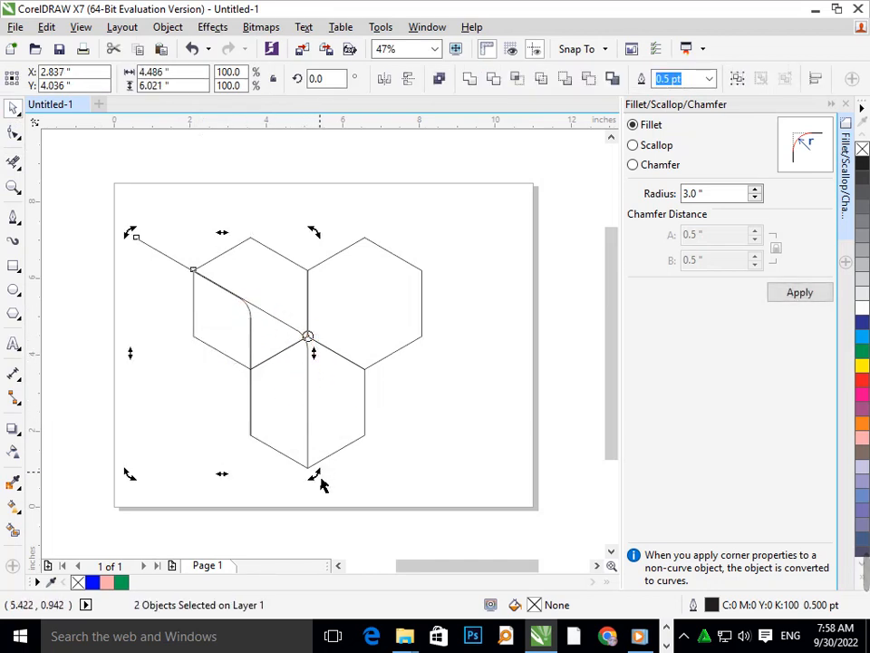
- Rotate one copy of both bent lines about 180° around the shared vertex and another so it spans the two upper hexagons
left_click_drag(322, 485, 314, 218)
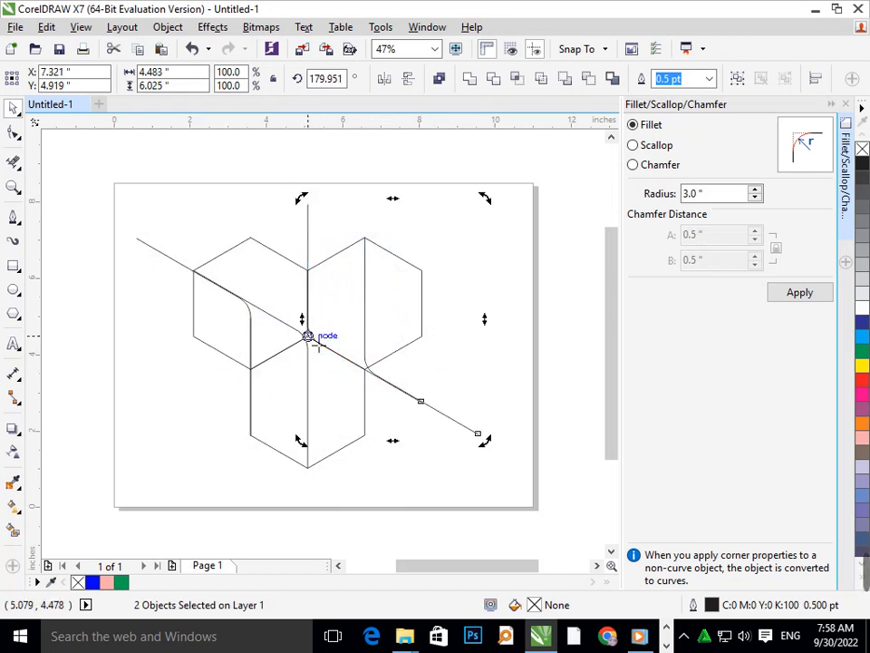
left_click_drag(313, 203, 208, 294)
left_click(465, 475)
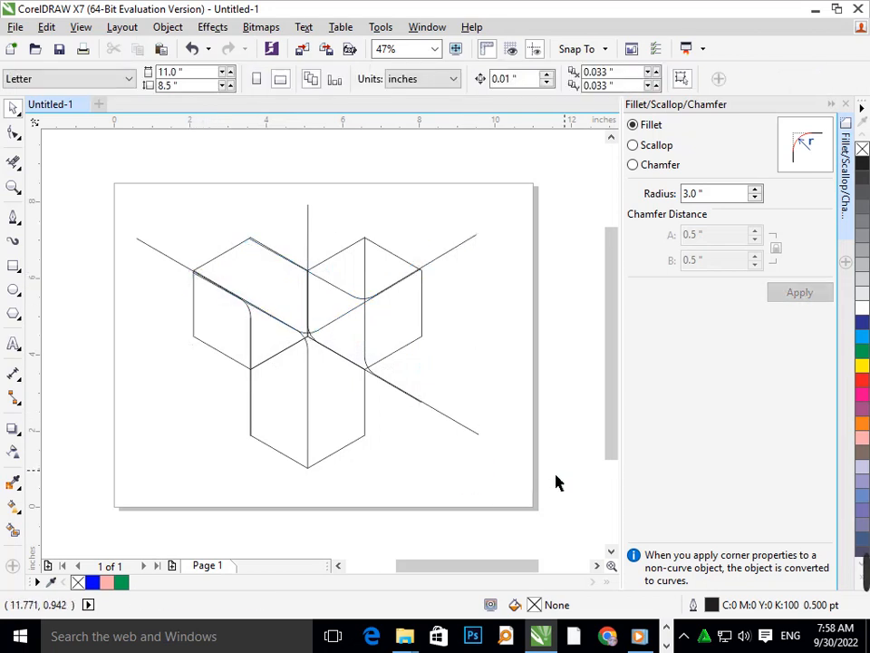
- Remove the overhanging line ends outside the hexagons at the lower right and upper right with Virtual Segment Delete
left_click(16, 163)
left_click(430, 409)
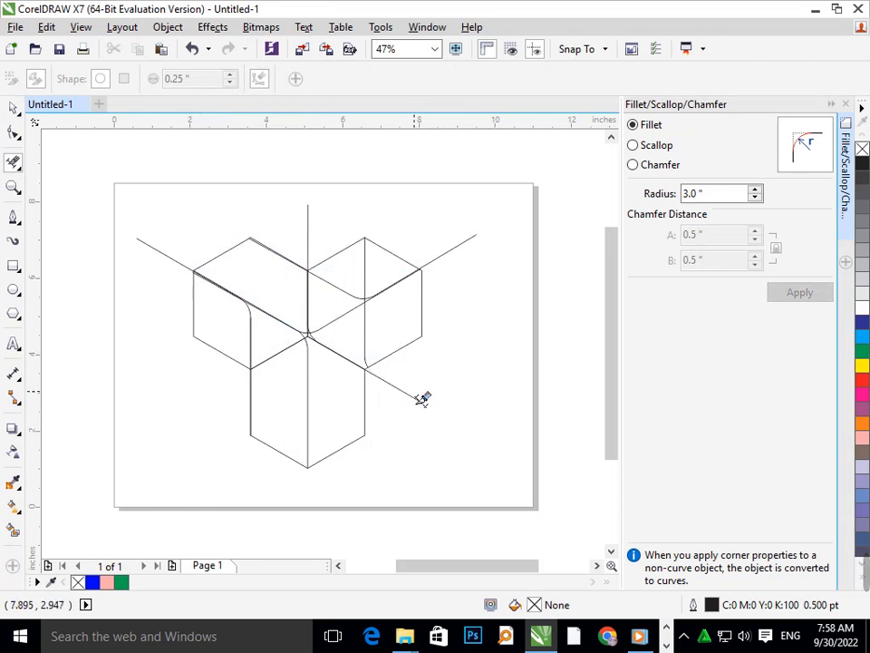
left_click(400, 392)
left_click(456, 243)
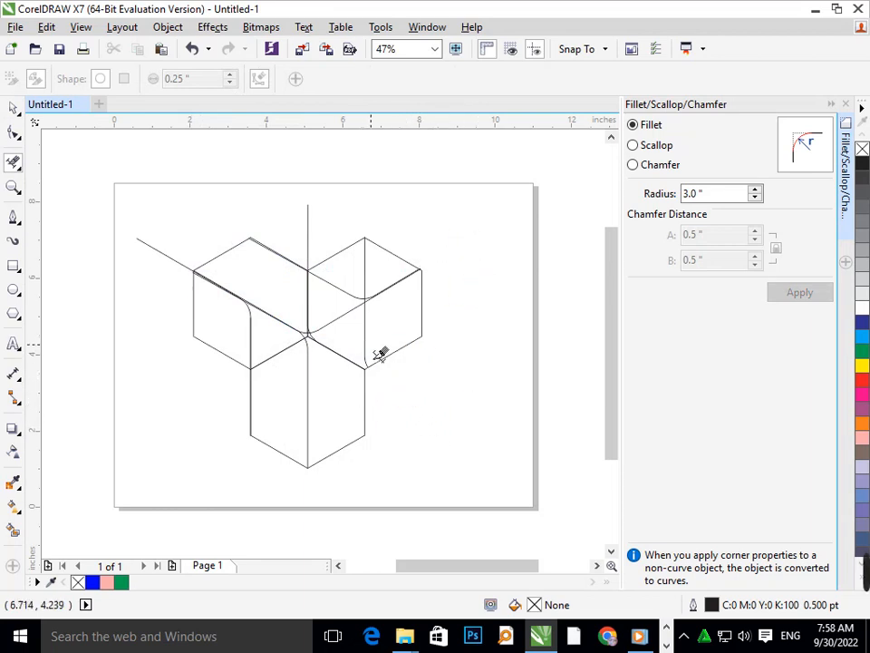
- Delete the inner vertical segments, the lower-left shared hexagon edge, and the bent-line curve inside the upper-right hexagon
left_click(362, 348)
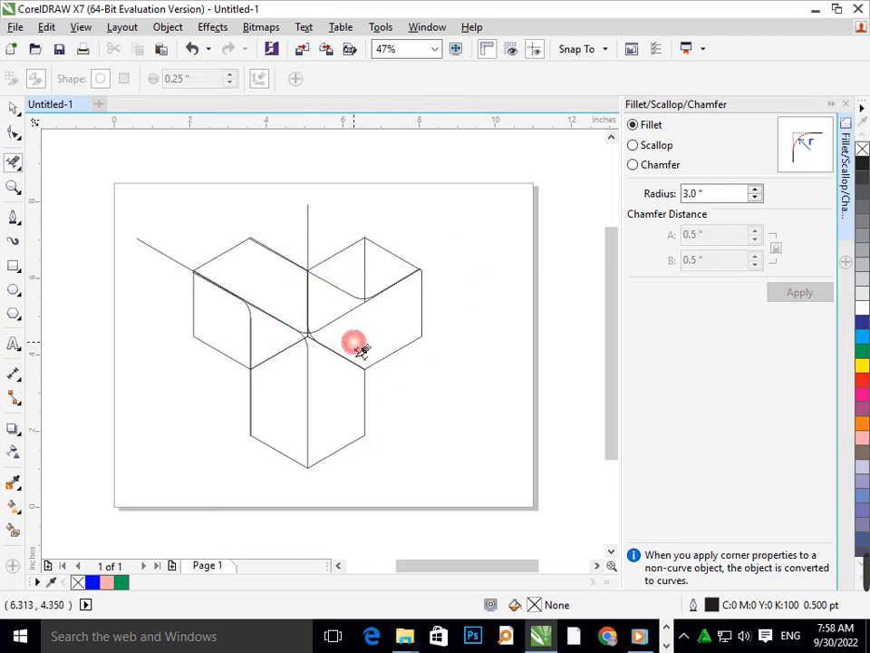
left_click(265, 348)
left_click(309, 295)
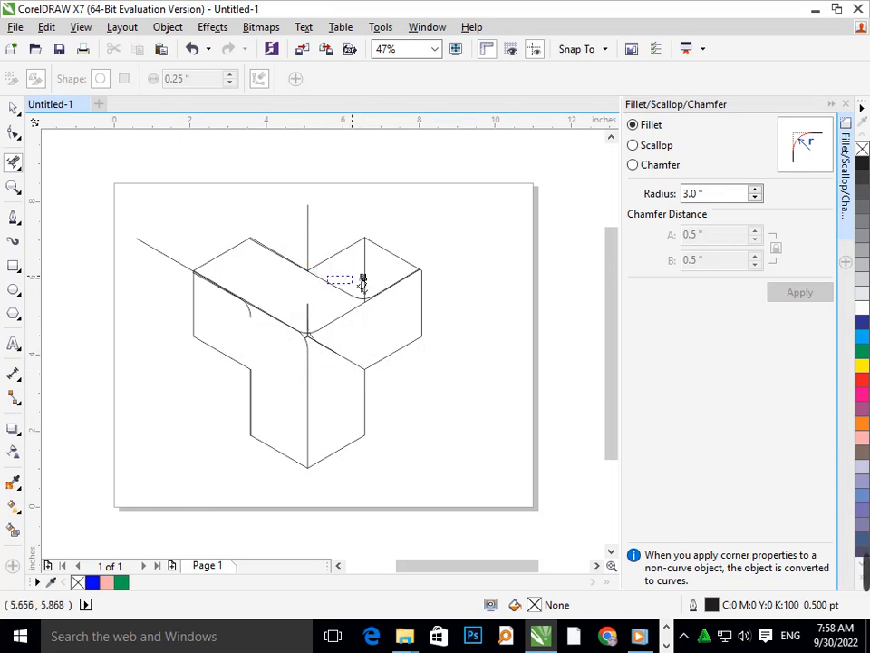
left_click(364, 288)
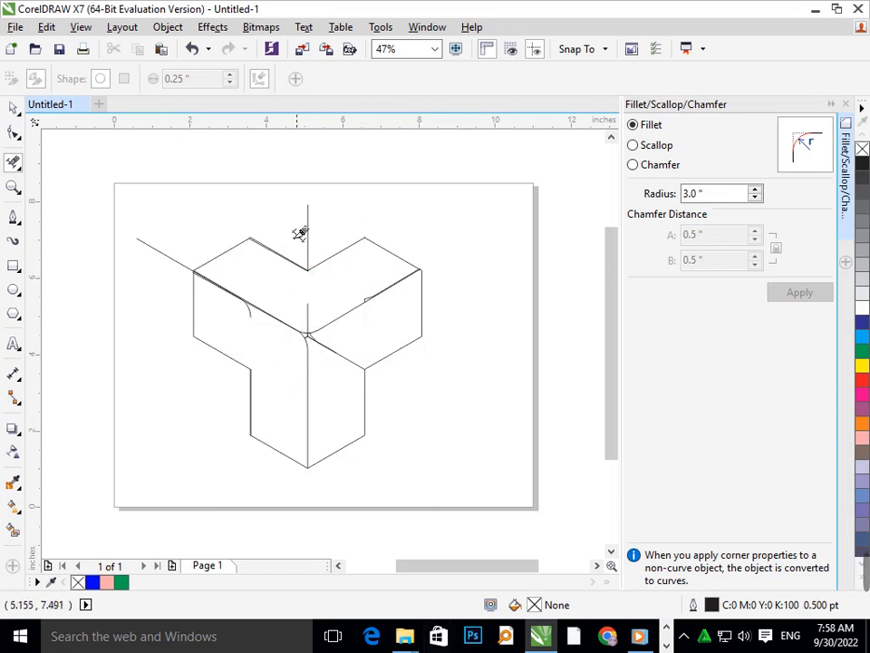
- Delete the overhanging vertical line at the top, the overhanging upper-left diagonal and the loose fillet arc in the upper-left hexagon
scroll(247, 301, "up", 4)
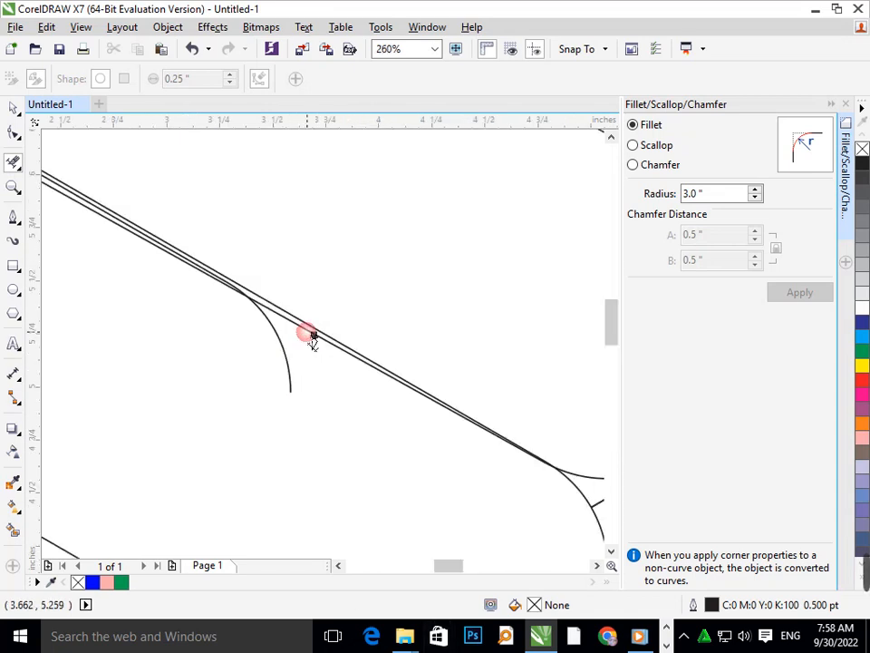
left_click(302, 357)
scroll(272, 312, "up", 5)
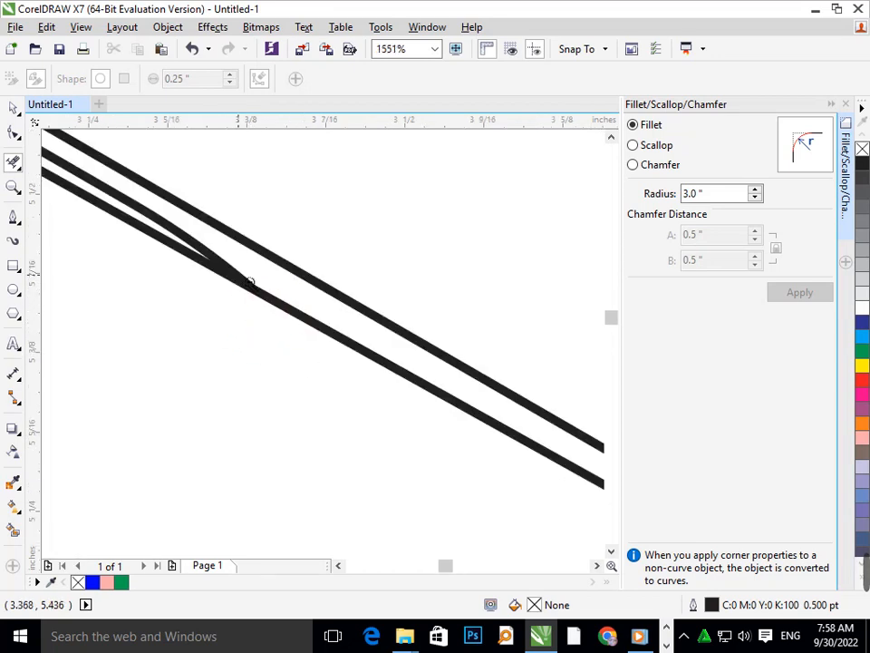
scroll(251, 282, "down", 8)
- Delete the leftover vertical segments below and above the rounded bend at the design's centre
scroll(362, 351, "up", 5)
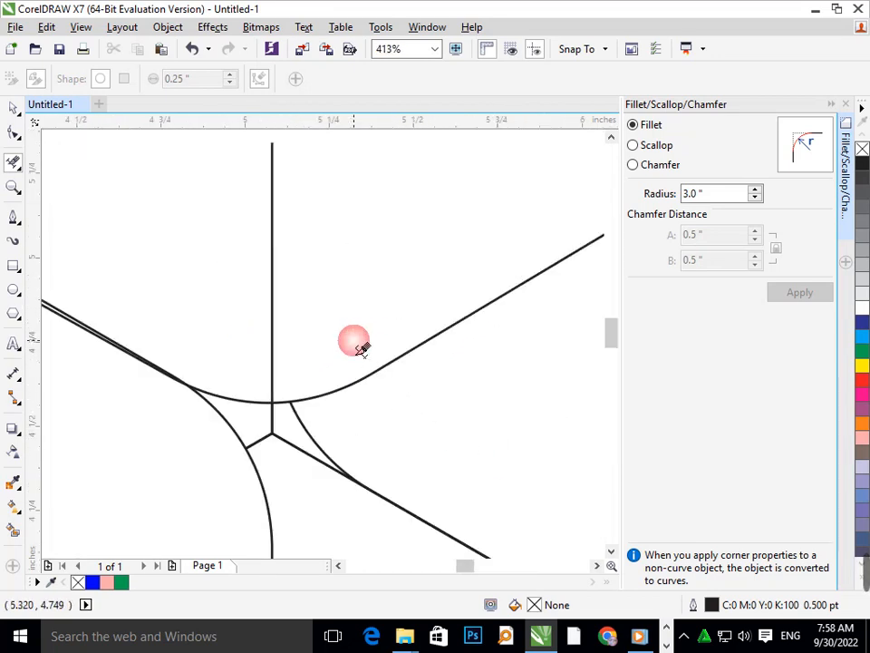
left_click(274, 419)
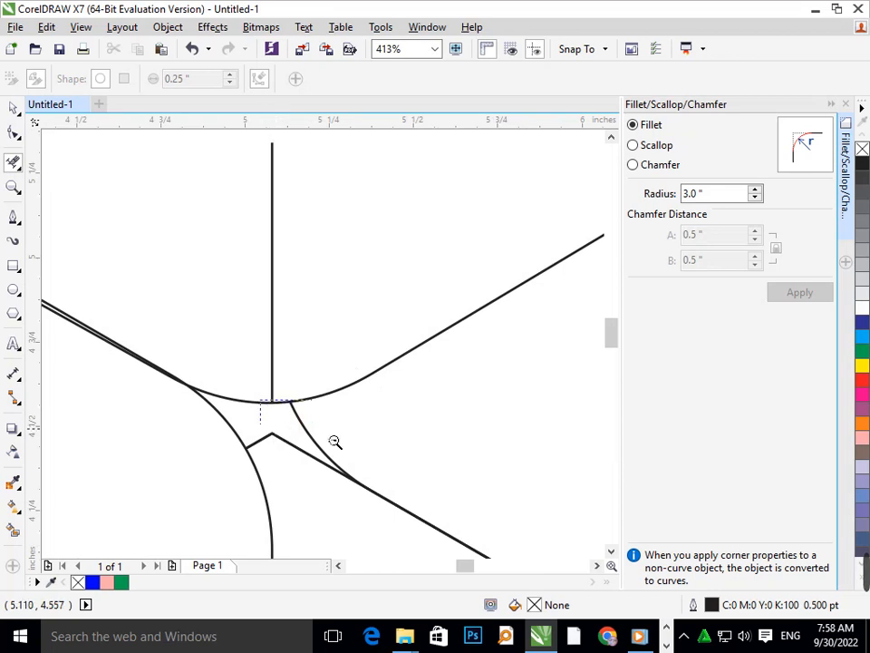
scroll(335, 441, "down", 5)
scroll(314, 342, "up", 5)
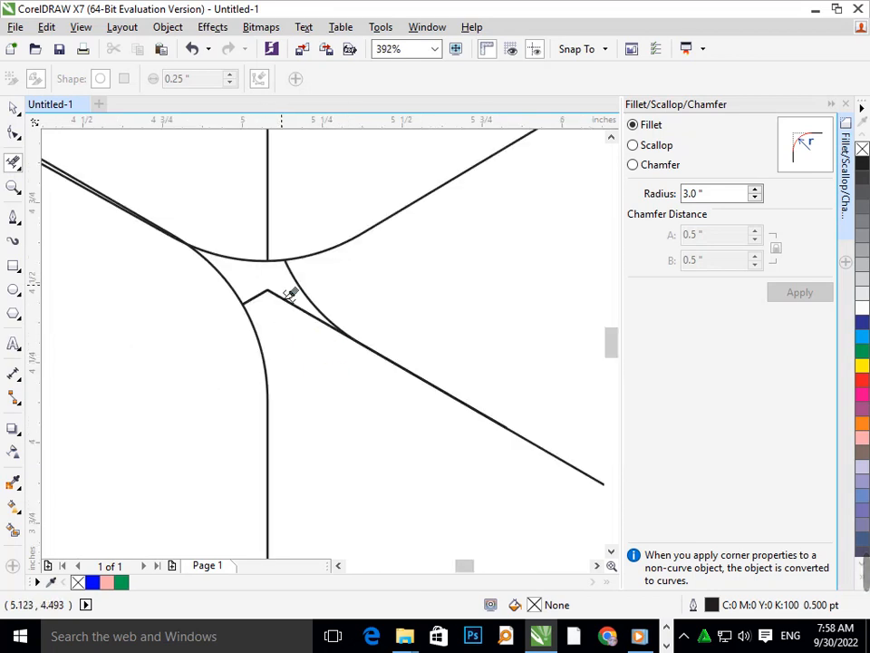
scroll(236, 262, "down", 5)
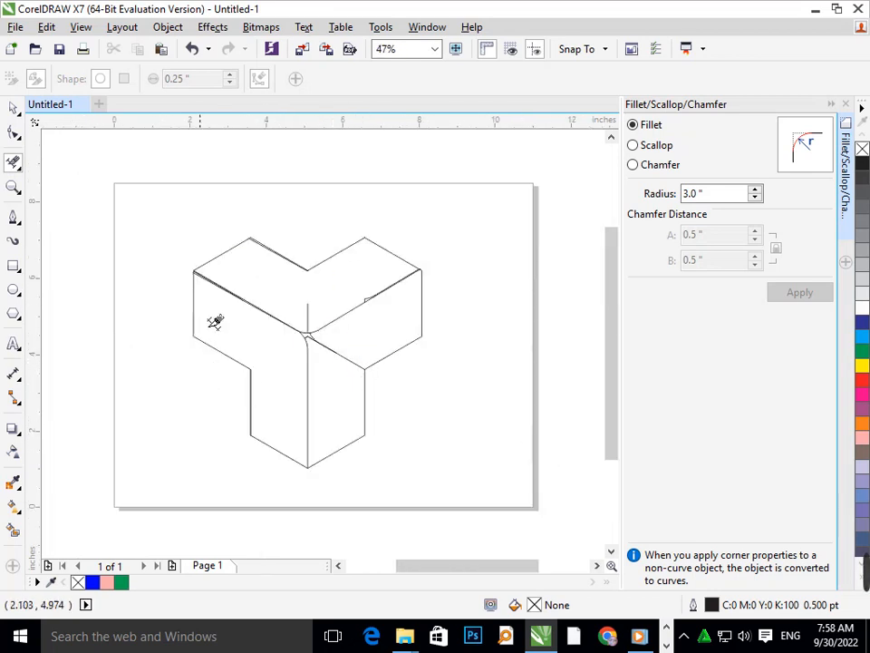
scroll(297, 336, "up", 4)
scroll(360, 374, "down", 5)
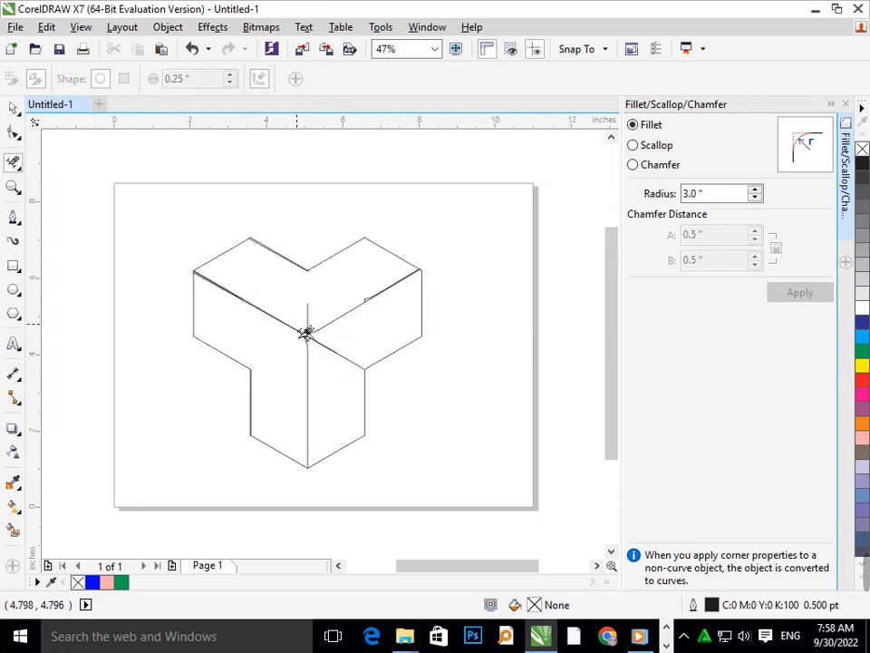
left_click(306, 334)
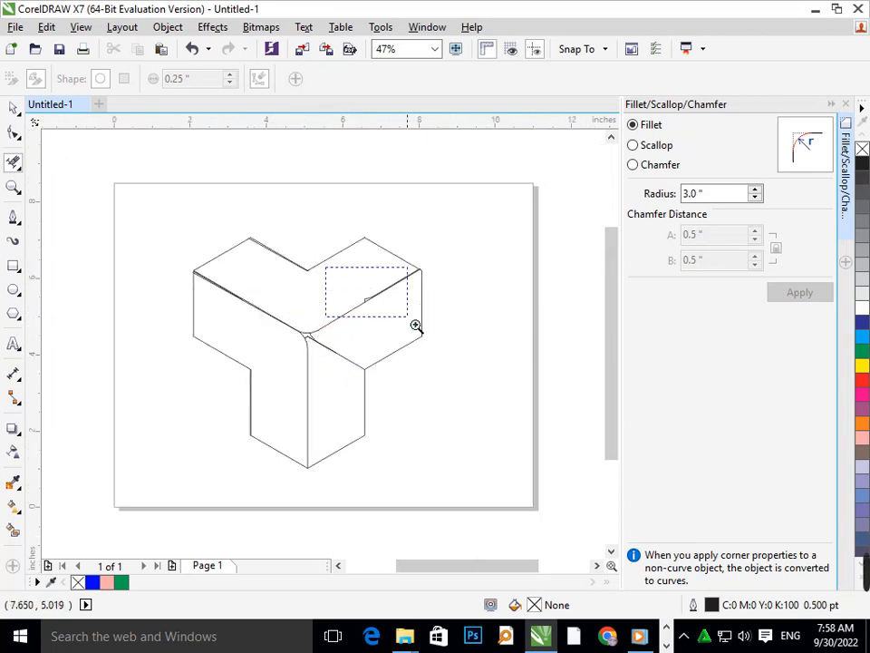
- Delete the tiny vertical stub left on the upper-right hexagon's diagonal line
scroll(399, 299, "up", 5)
left_click_drag(334, 410, 332, 406)
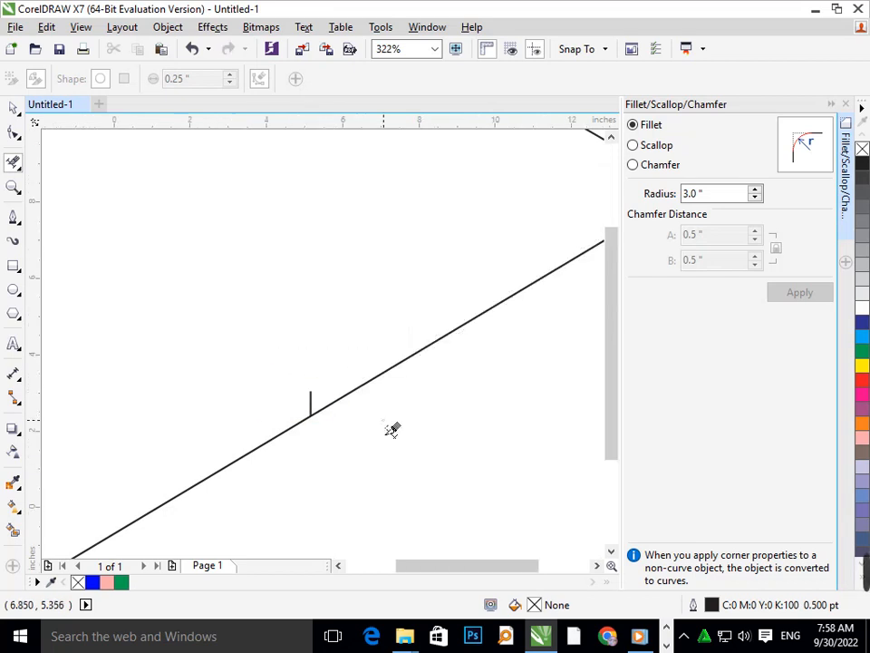
scroll(303, 337, "down", 5)
scroll(302, 337, "up", 4)
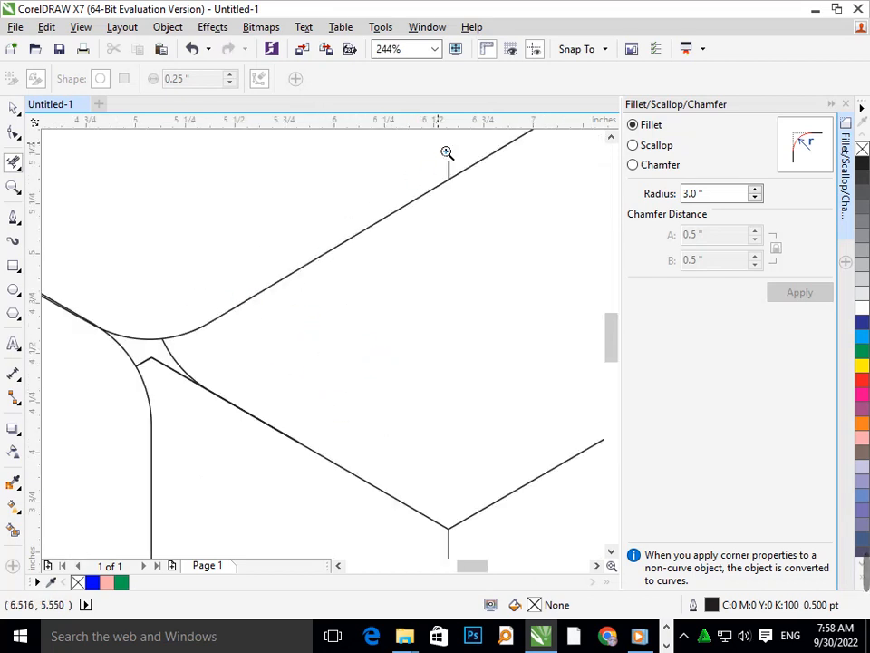
scroll(447, 152, "up", 6)
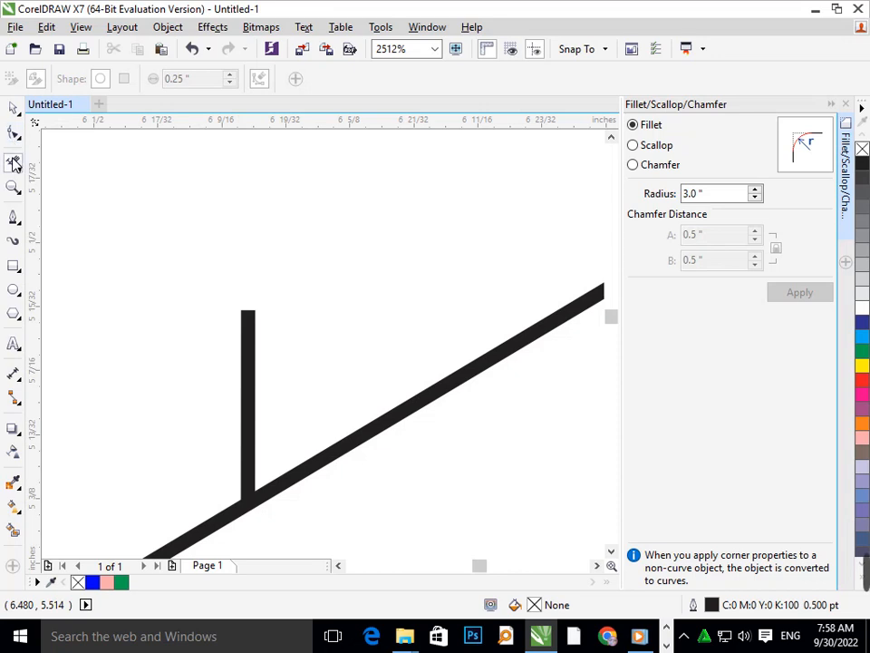
key("F2")
left_click_drag(169, 357, 273, 350)
left_click_drag(319, 317, 530, 295)
key("F3")
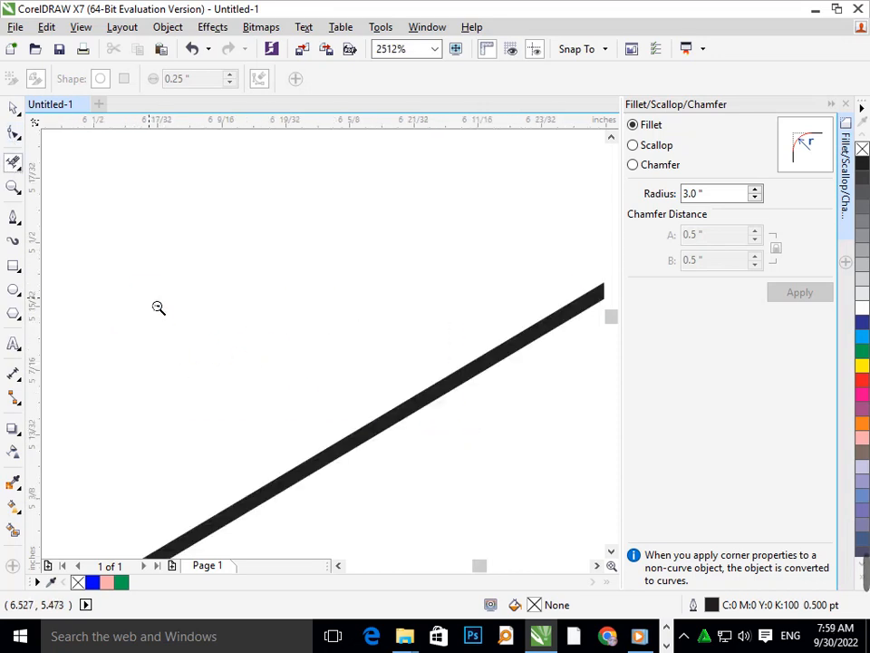
scroll(158, 308, "down", 6)
scroll(223, 324, "down", 4)
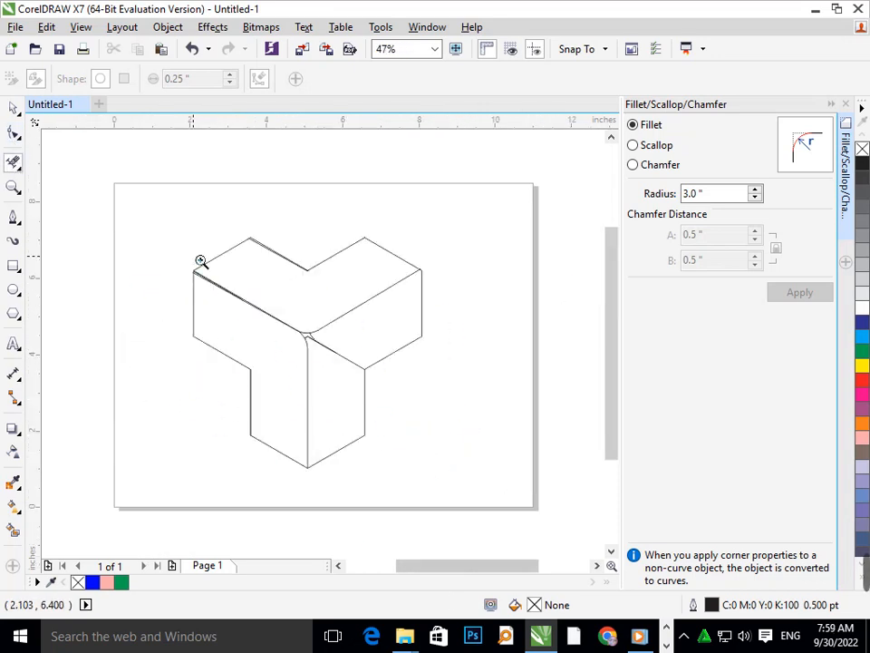
- Delete the short extra diagonal segment between the two long, nearly coinciding lines in the upper-left hexagon
scroll(200, 261, "up", 5)
scroll(233, 334, "down", 5)
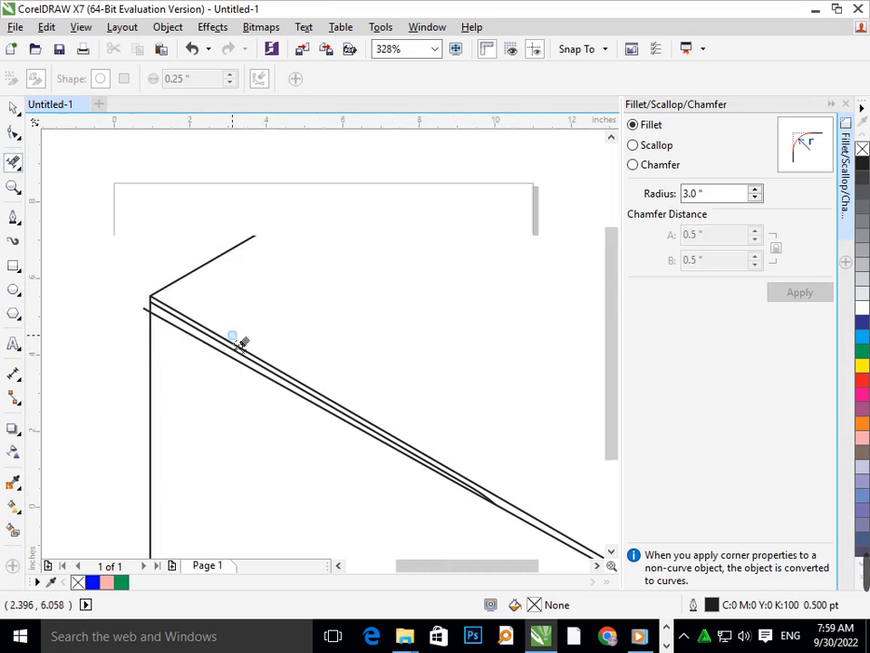
scroll(173, 272, "up", 4)
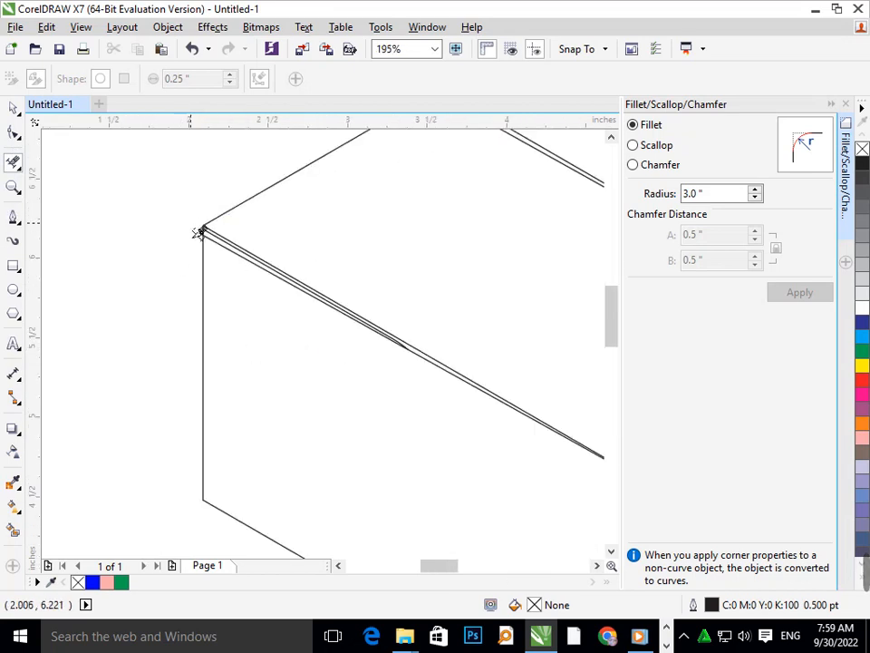
scroll(178, 279, "up", 3)
scroll(179, 279, "up", 4)
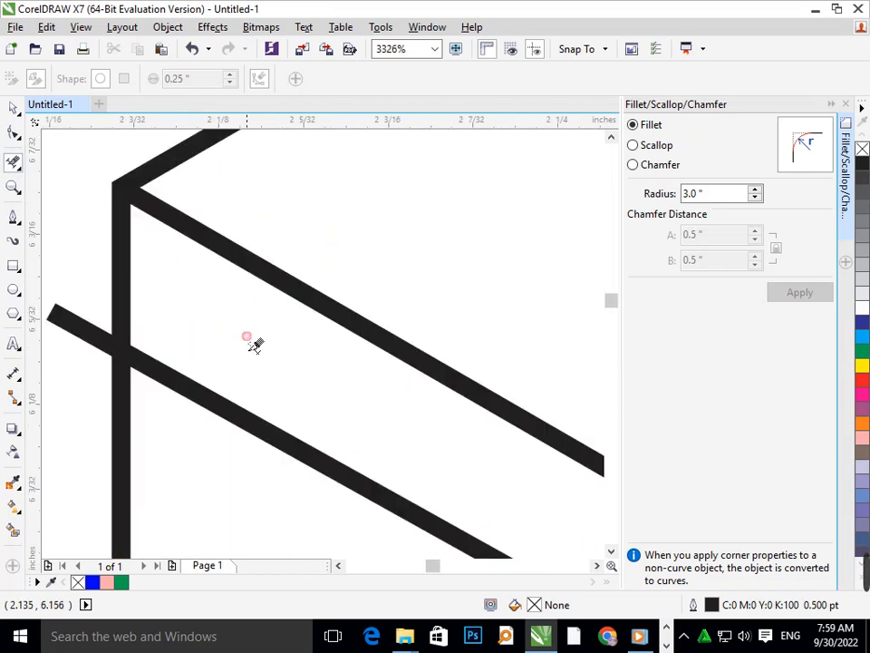
scroll(255, 344, "down", 7)
scroll(352, 438, "down", 4)
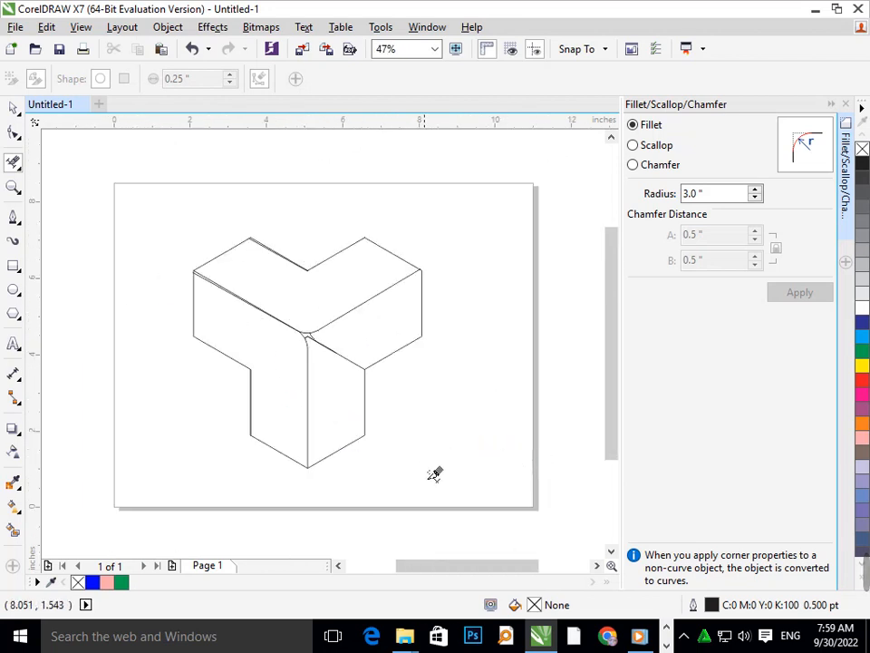
- Move the overhanging end node of the wide rounded bent line onto the upper-left hexagon's outer left corner
scroll(207, 276, "up", 2)
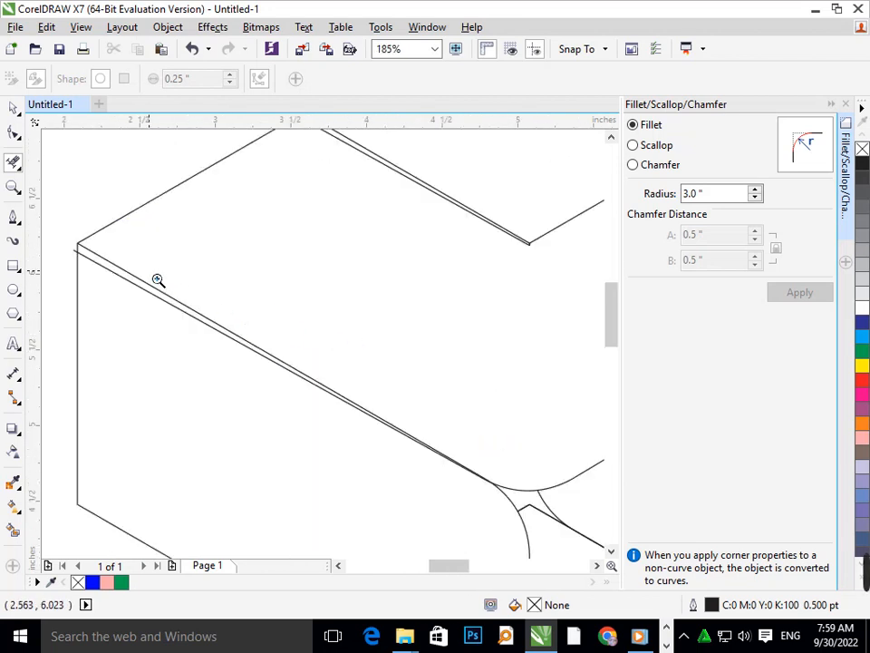
scroll(106, 263, "up", 3)
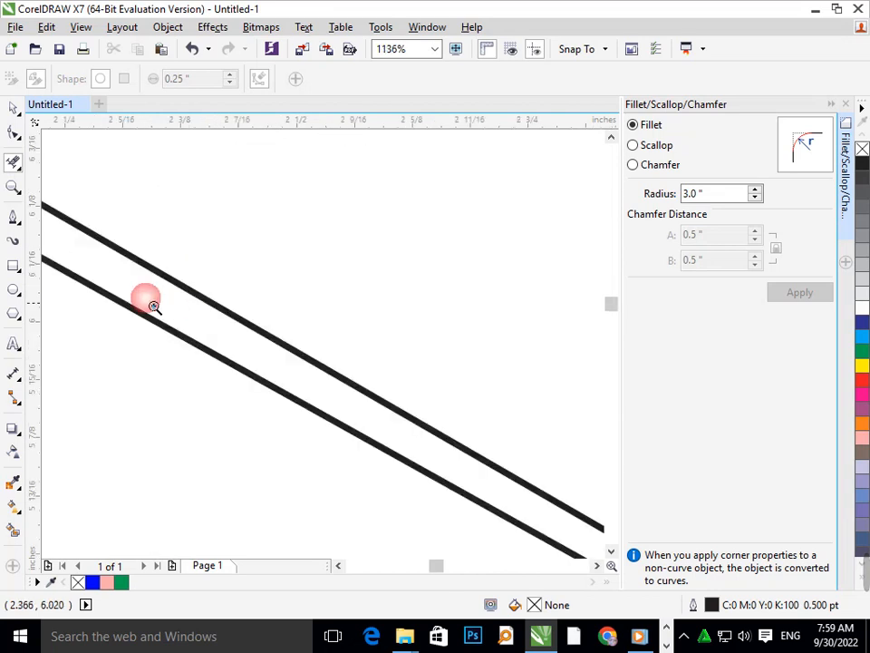
scroll(113, 283, "down", 3)
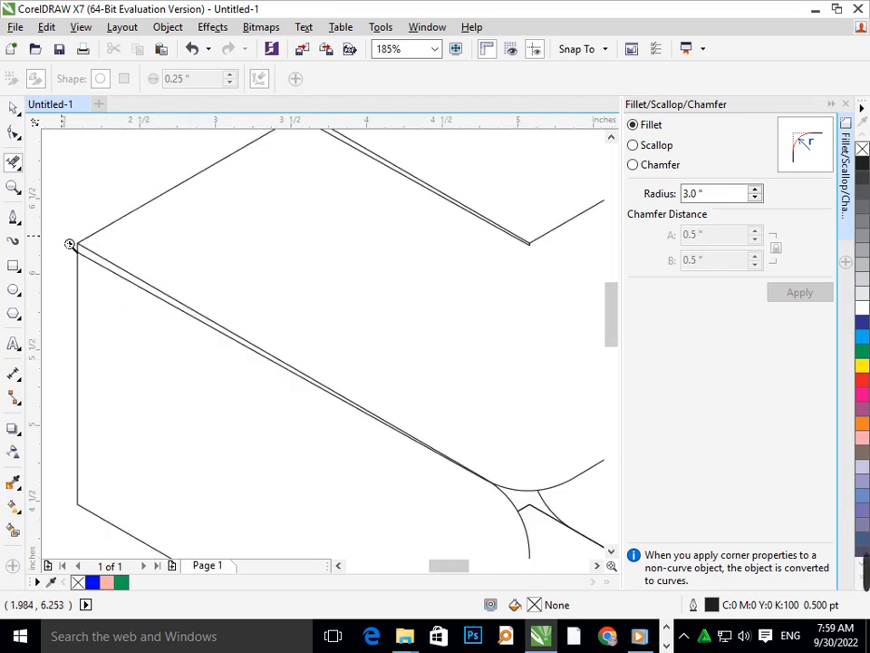
scroll(70, 244, "up", 3)
left_click(13, 108)
left_click_drag(65, 211, 67, 220)
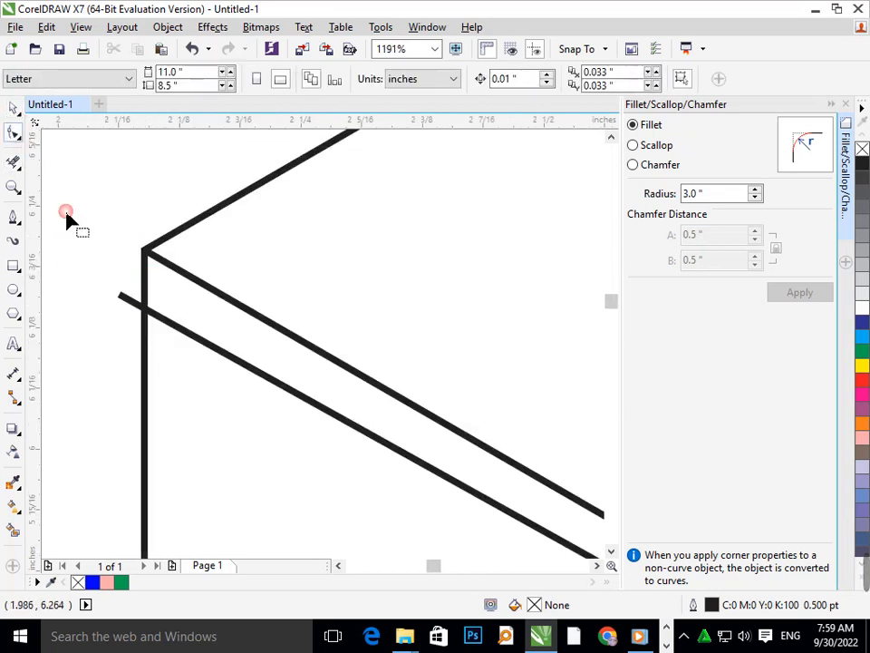
double_click(127, 302)
mouse_move(120, 275)
left_mouse_down()
mouse_move(155, 303)
mouse_move(126, 301)
mouse_move(143, 253)
left_mouse_up()
scroll(329, 382, "down", 3)
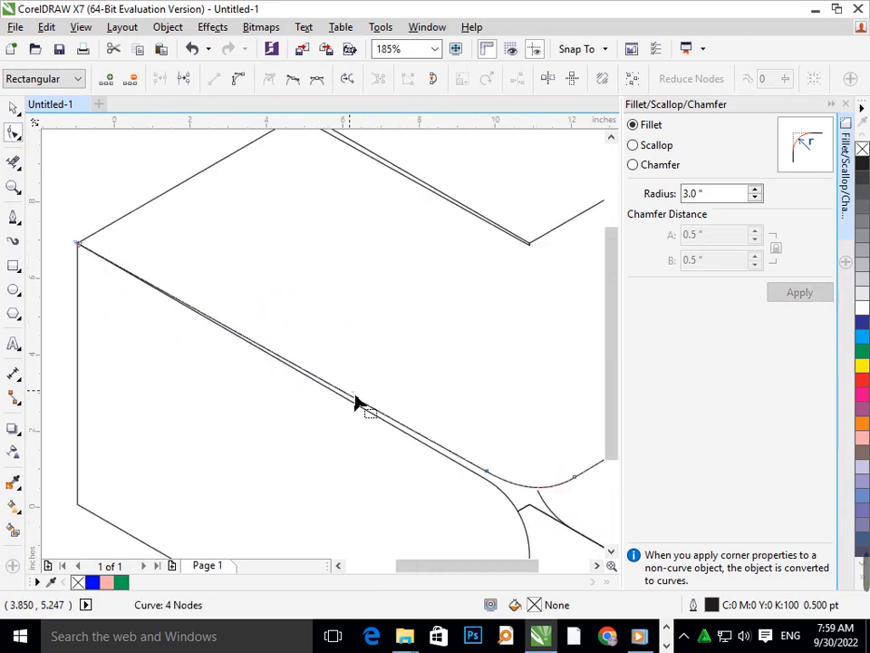
scroll(411, 456, "down", 2)
- Extend the loose end of the small fillet arc at the design's centre until it meets the rounded bend above
scroll(286, 334, "up", 3)
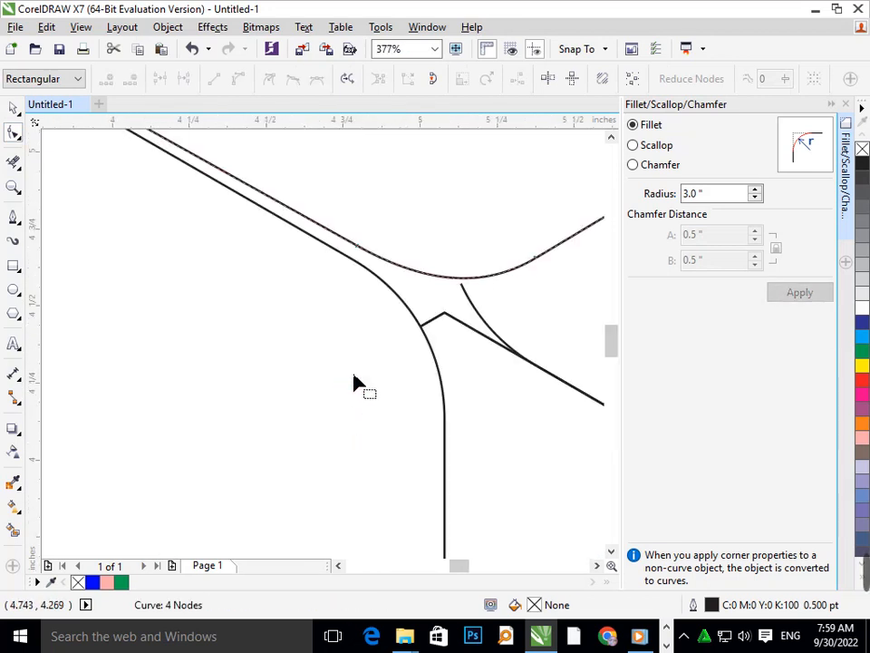
left_click(466, 292)
left_click(466, 292)
left_click_drag(466, 292, 460, 275)
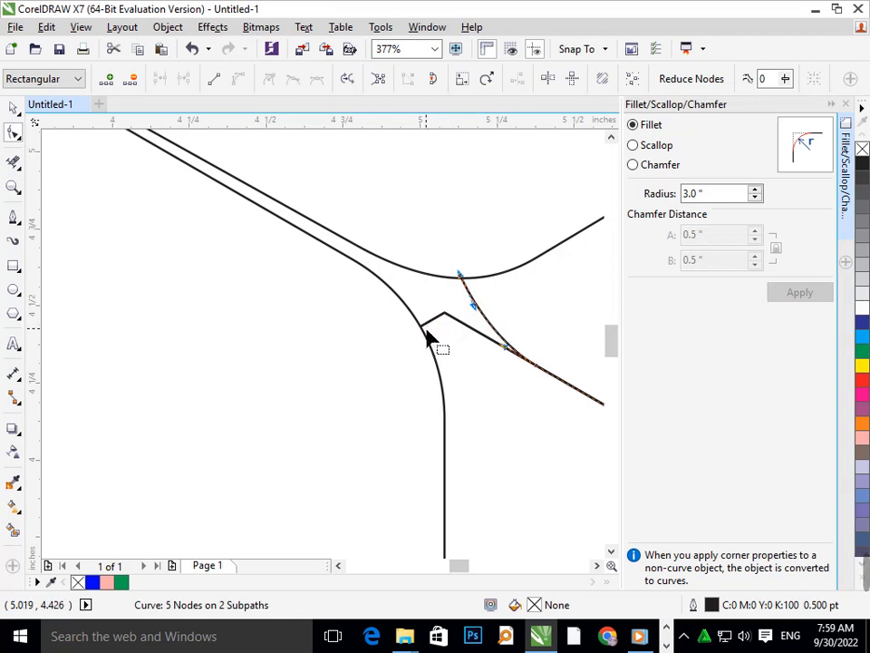
- Try to convert the short slanted segment at the centre to a curve and reshape it against the vertical bend
left_click(444, 322)
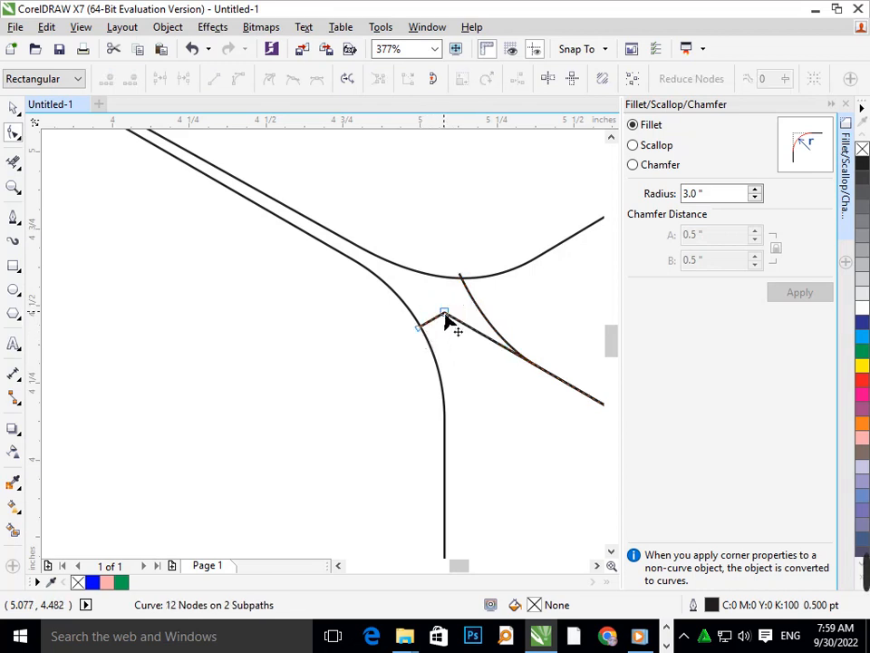
left_click(444, 314)
left_click(240, 81)
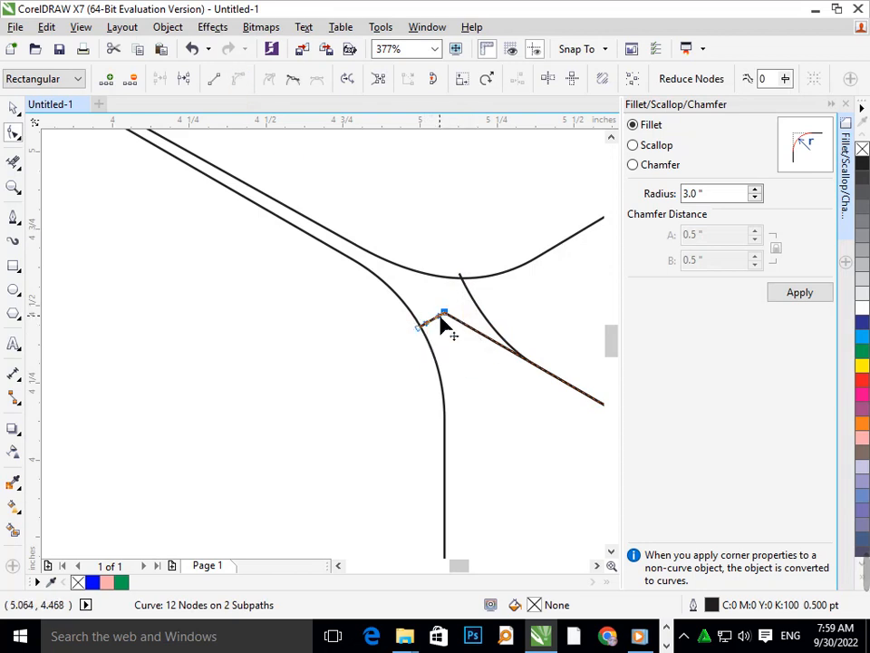
left_click_drag(441, 315, 421, 327)
left_click(443, 373)
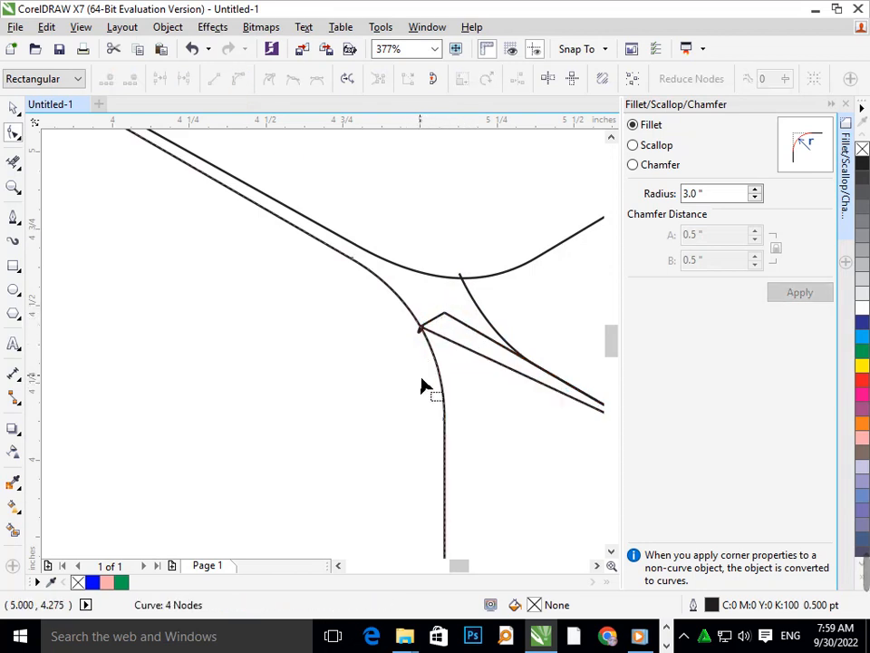
key("ctrl+z")
left_click(411, 378)
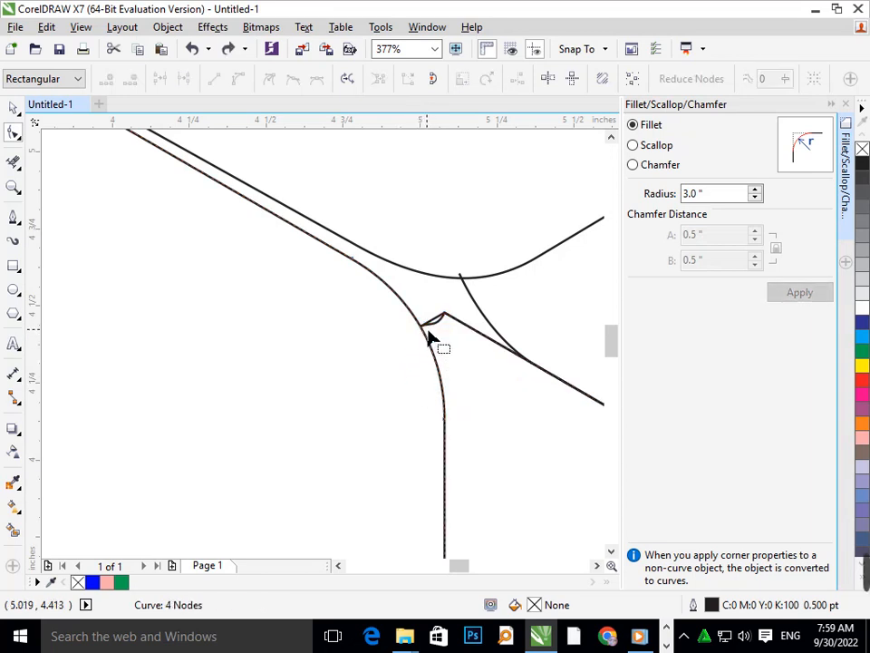
key("ctrl+z")
left_click(417, 355)
scroll(424, 356, "down", 4)
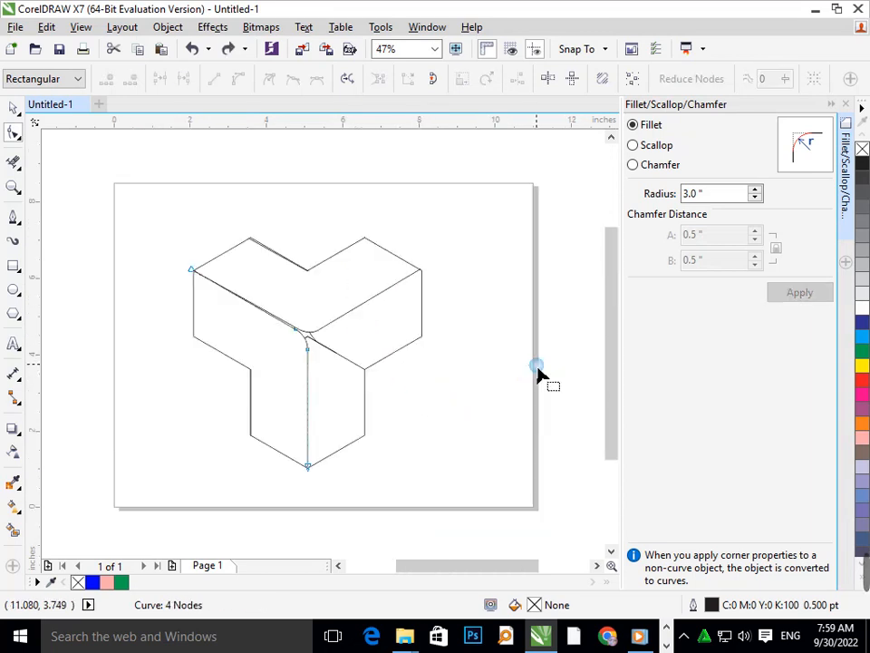
left_click(14, 108)
left_click(155, 365)
left_click(13, 536)
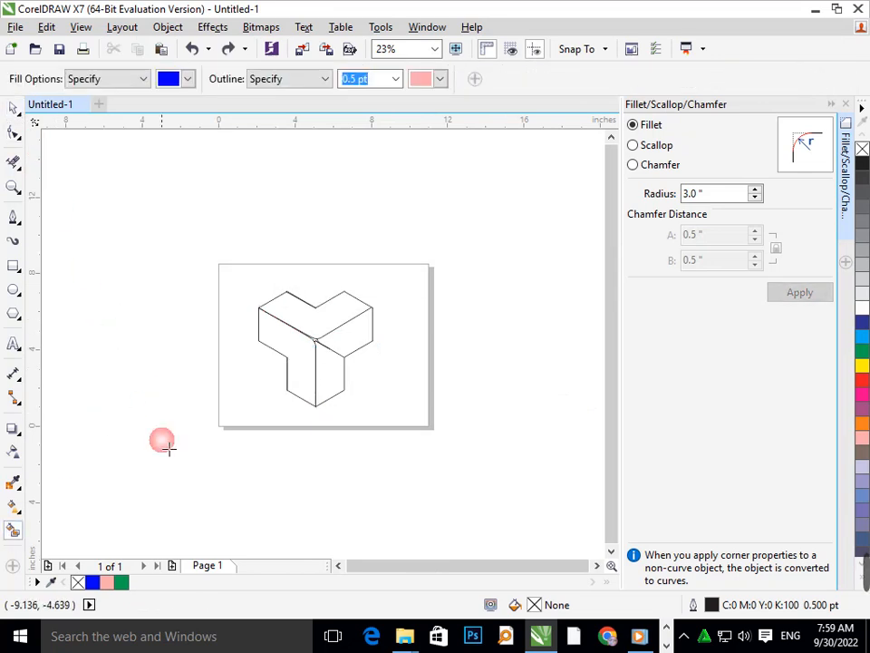
- Delete the diagonal segment between the small central fillet arc and the inner corner of the right and lower arms
key("F2")
left_click_drag(243, 292, 398, 412)
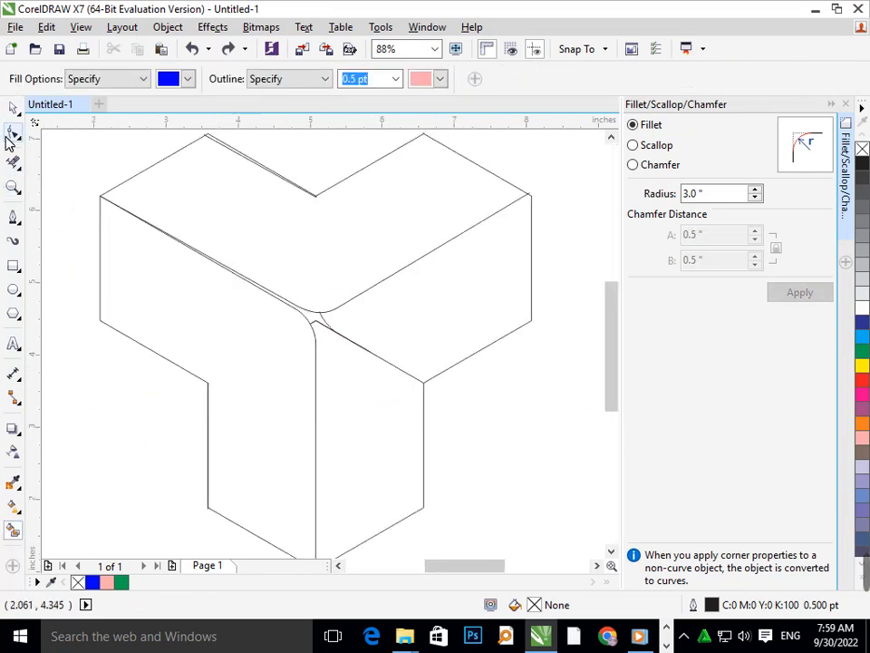
left_click(14, 163)
left_click(309, 326)
left_click_drag(365, 330, 343, 390)
key("F2")
left_click_drag(226, 267, 404, 367)
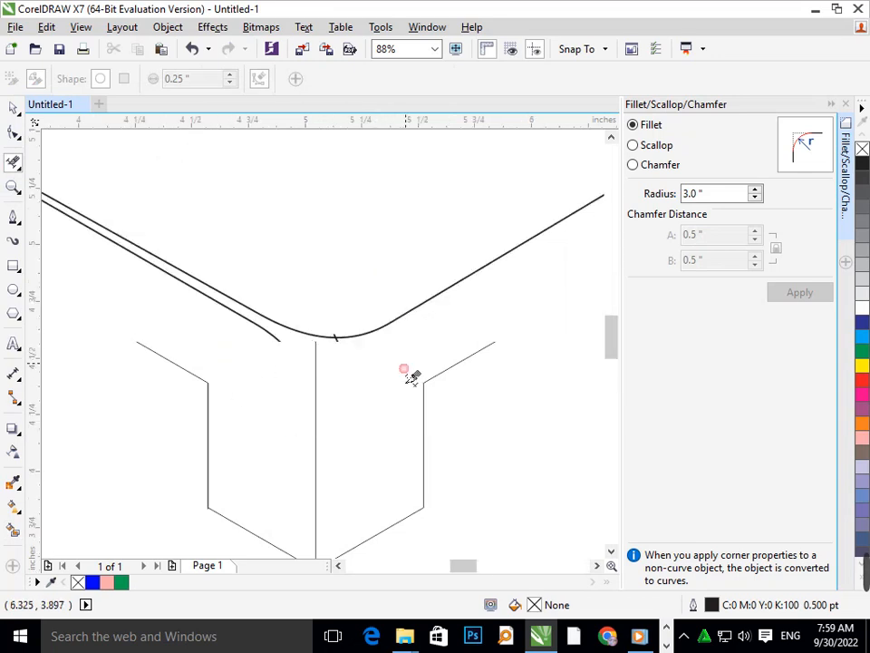
left_click(363, 392)
key("F3")
left_click(501, 411)
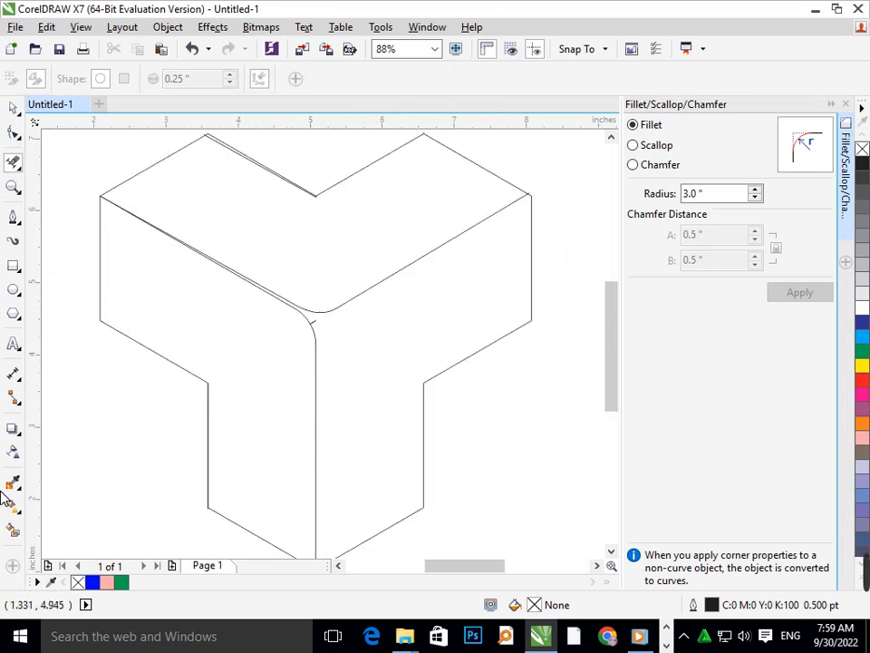
- Smart-fill the joined right and lower arm region with blue and a 0.5 pt pink outline
left_click(14, 533)
left_click(357, 355)
key("ctrl+z")
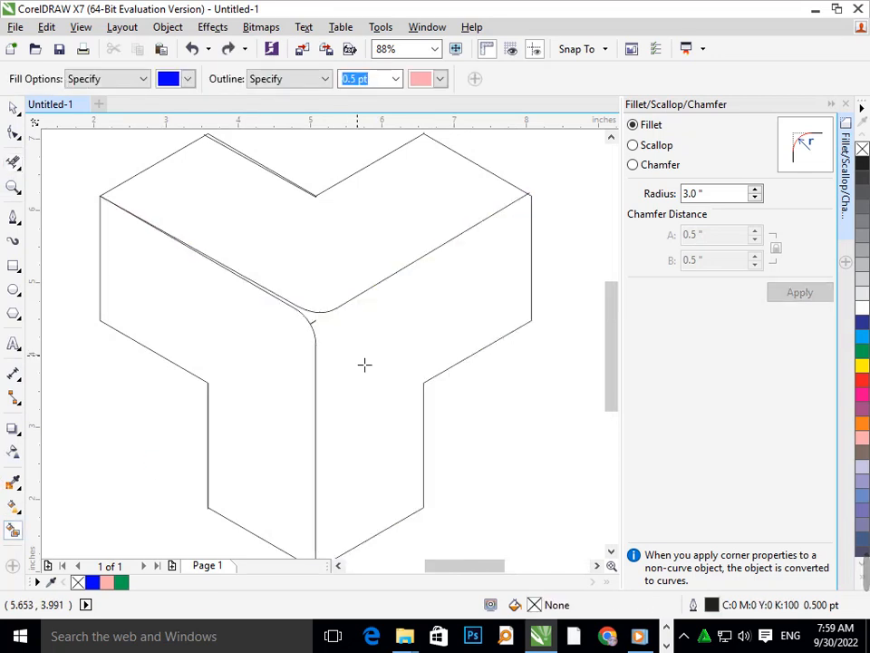
left_click(365, 366)
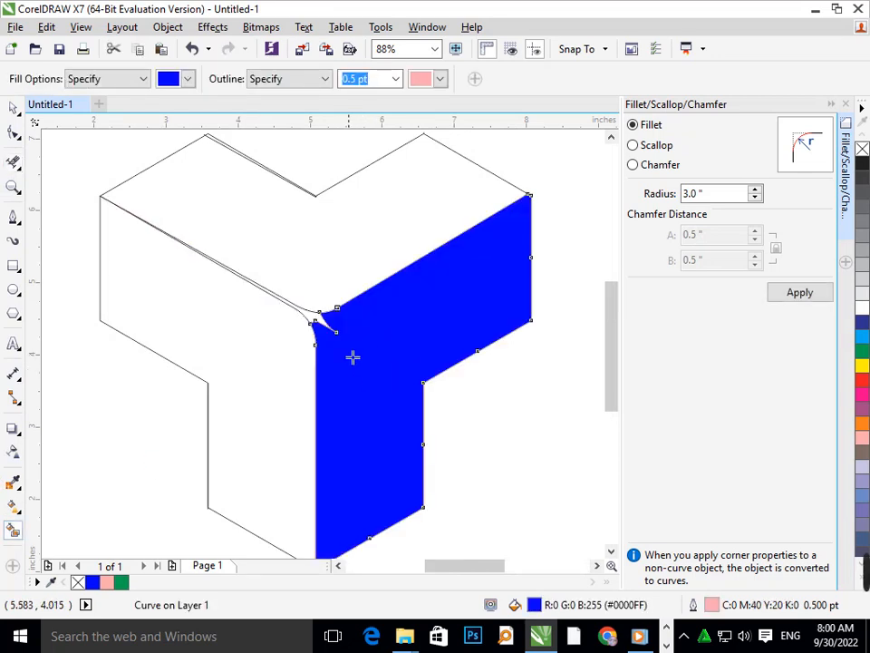
- Move the tip node of the white notch in the blue shape back toward the centre to shrink the notch
left_click_drag(371, 333, 382, 354)
left_click(14, 134)
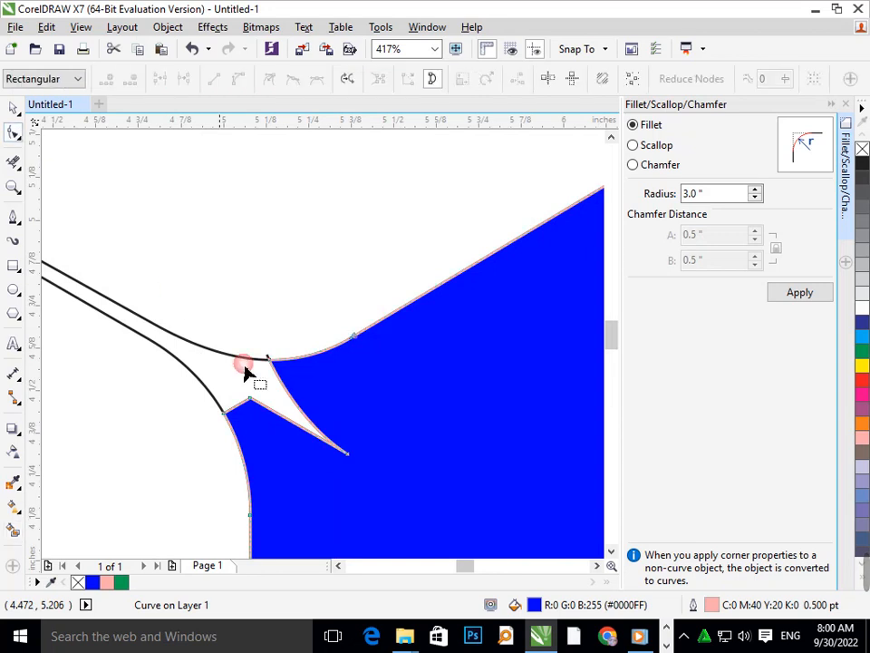
left_click_drag(351, 459, 258, 406)
key("F3")
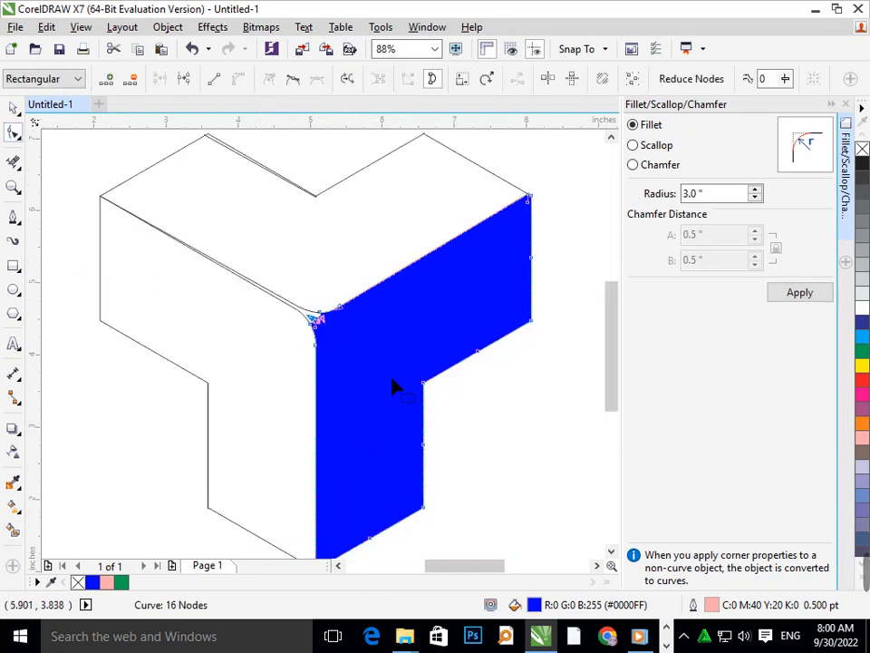
left_click(14, 107)
left_click(444, 425)
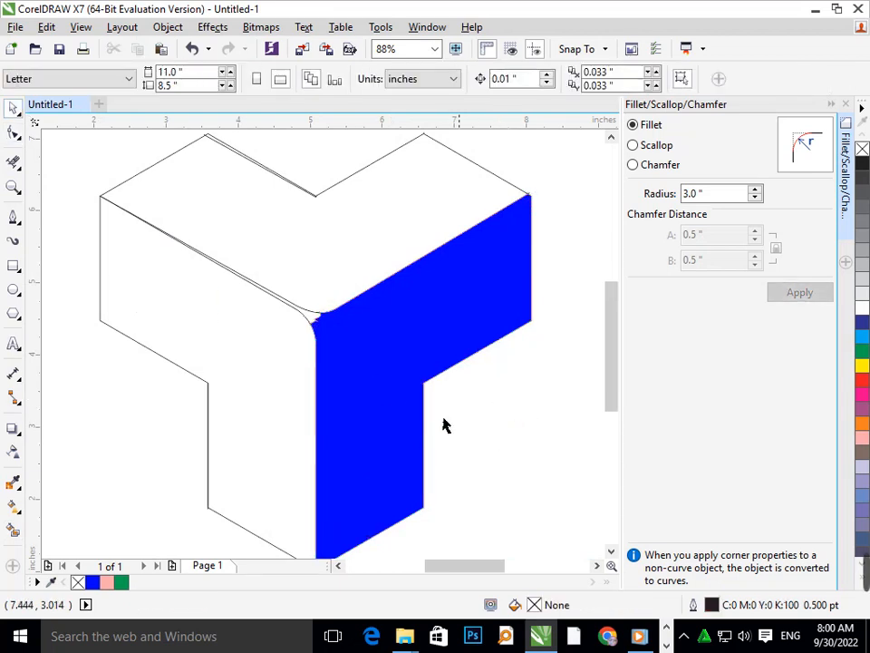
- Try to smooth the four nodes around the blue shape's central notch
scroll(272, 292, "up", 5)
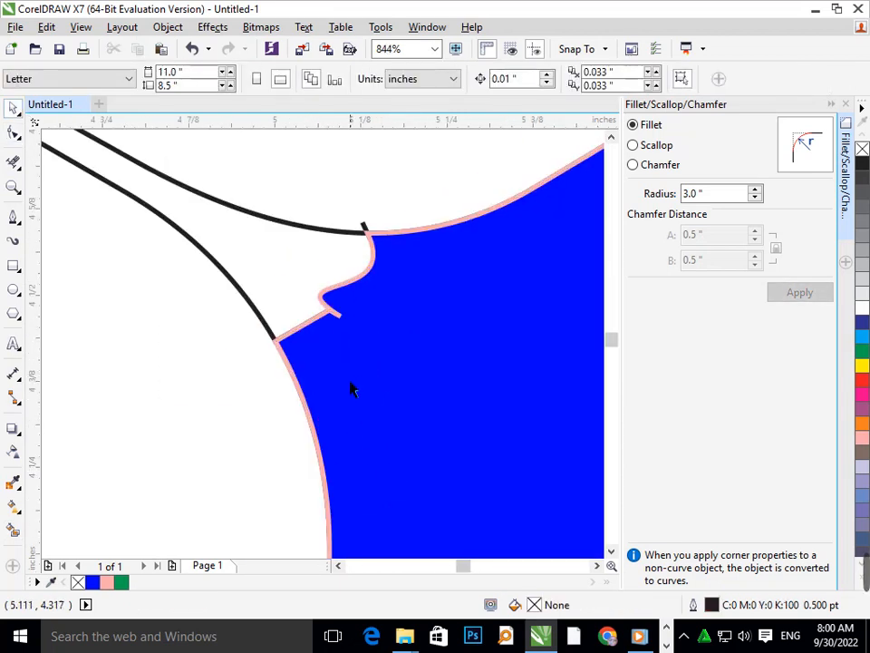
left_click(318, 331)
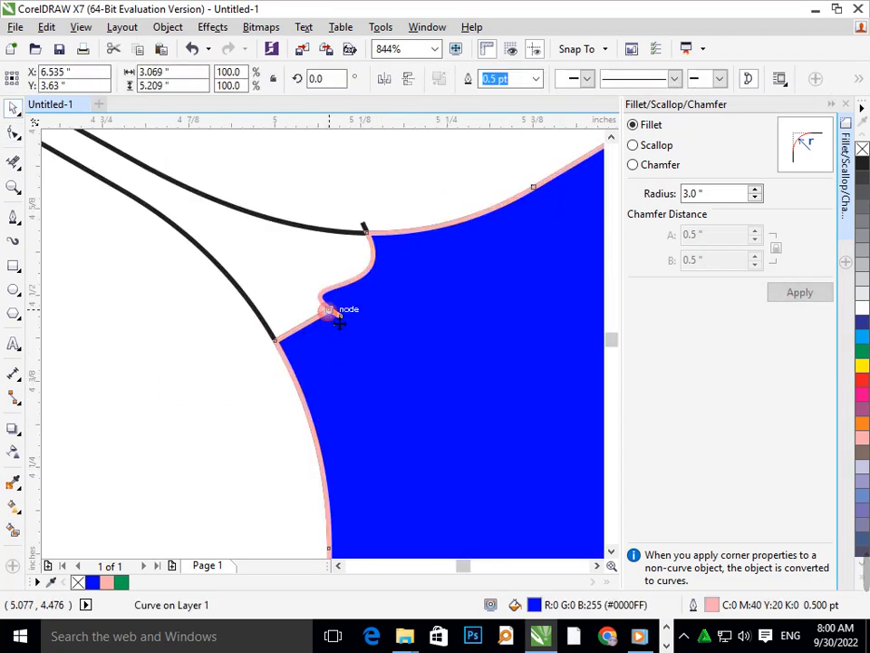
left_click(13, 134)
left_click_drag(408, 192, 241, 399)
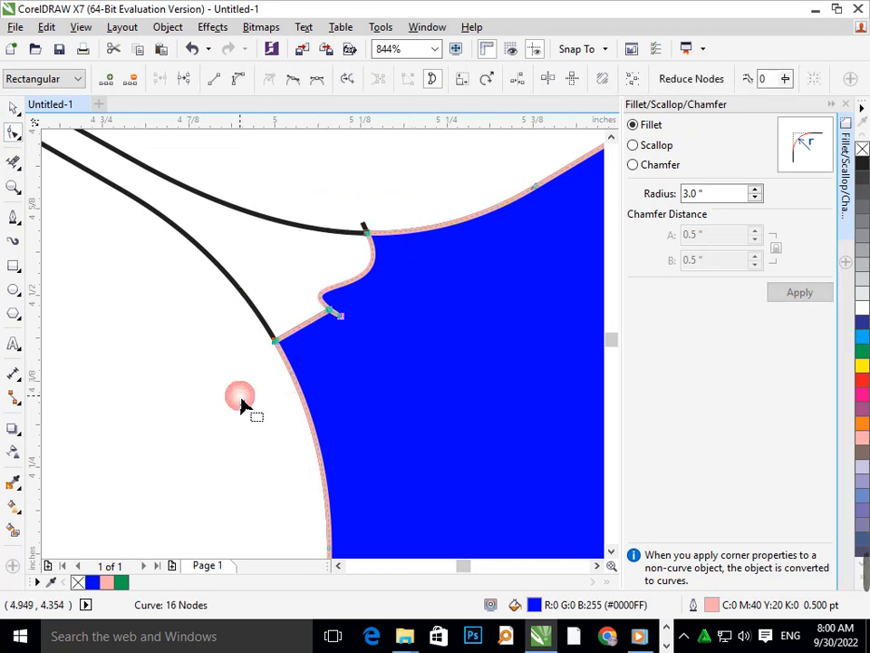
left_click(293, 80)
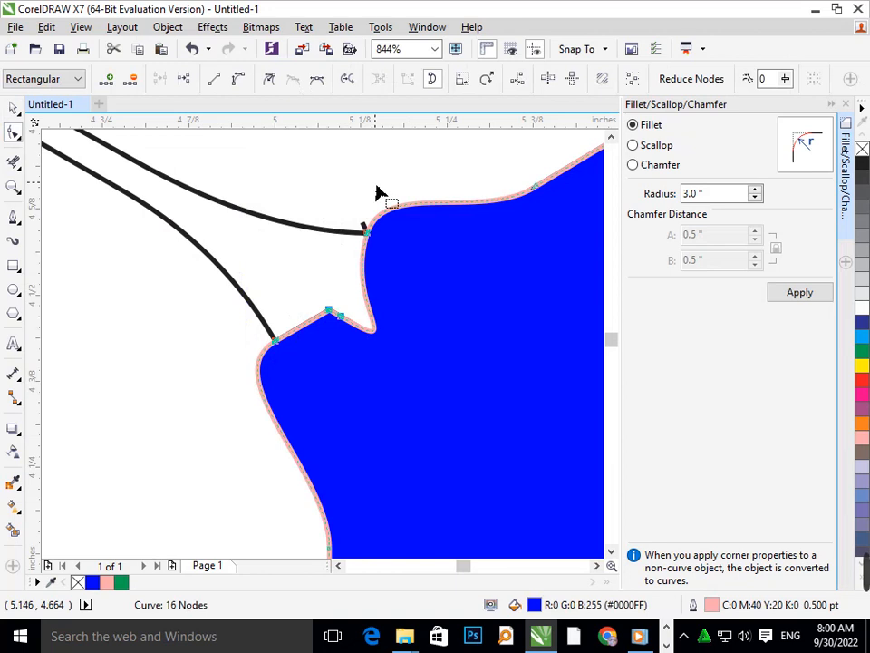
key("ctrl+z")
- Try to smooth only the two nodes at the inner corner of the blue shape's notch
left_click(359, 353)
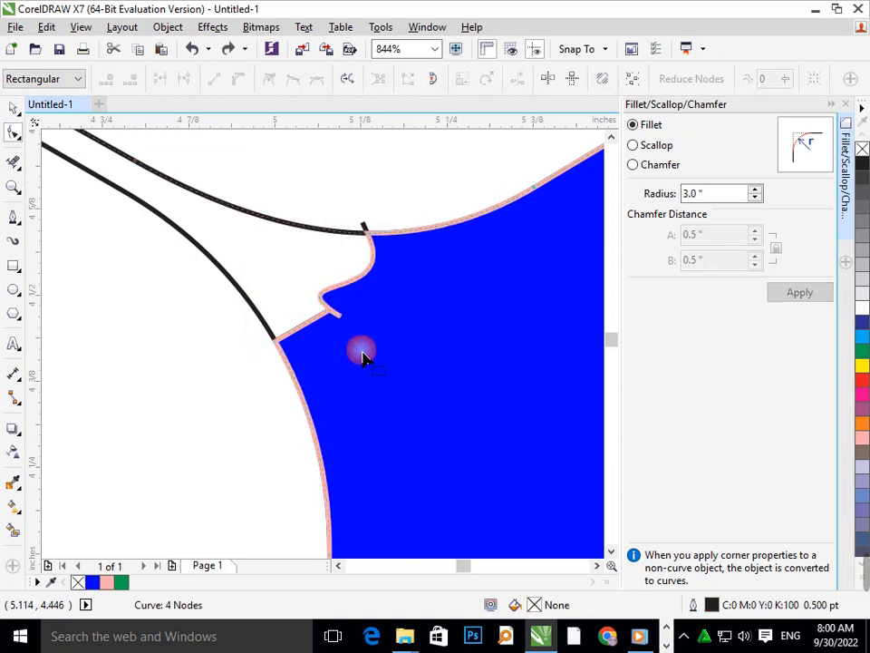
left_click(331, 312)
left_click_drag(303, 283, 371, 334)
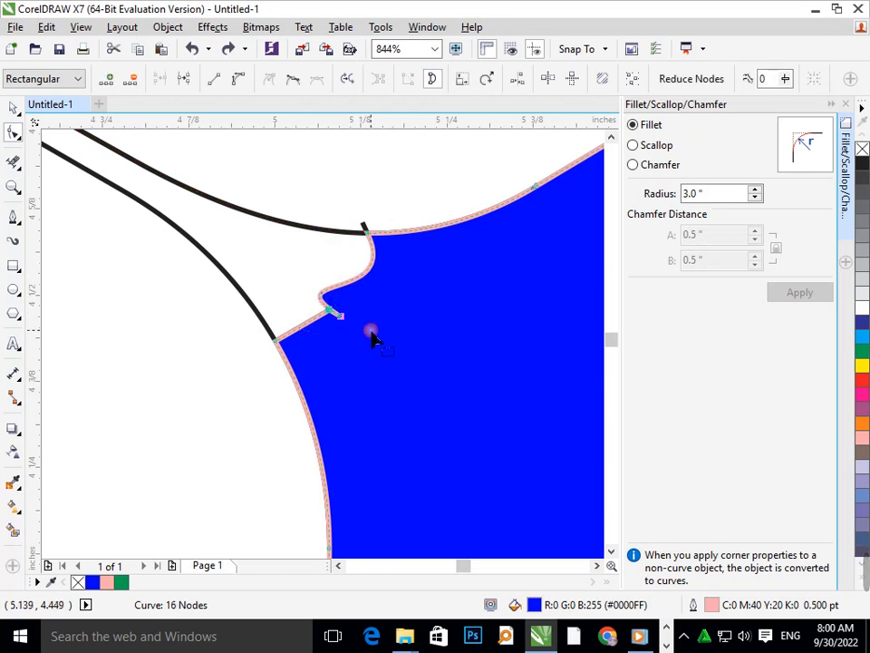
left_click(298, 83)
key("ctrl+z")
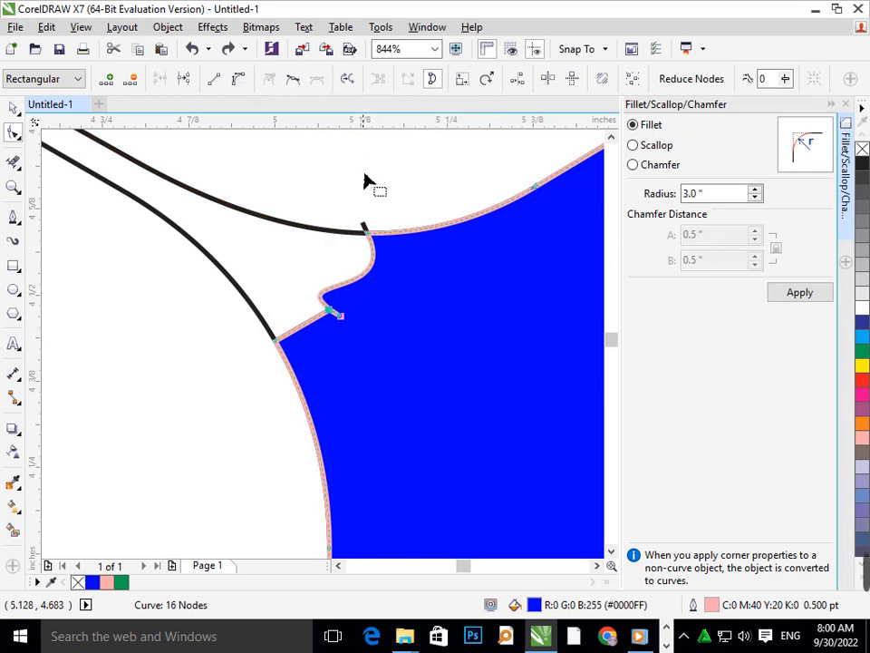
key("ctrl+z")
key("ctrl+z")
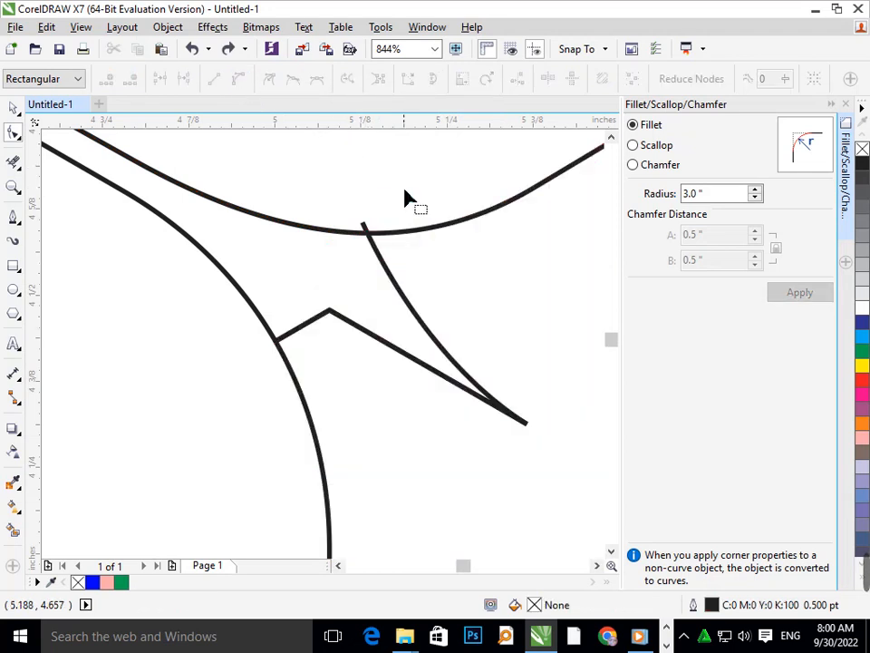
key("ctrl+shift+z")
key("ctrl+shift+z")
left_click(385, 232)
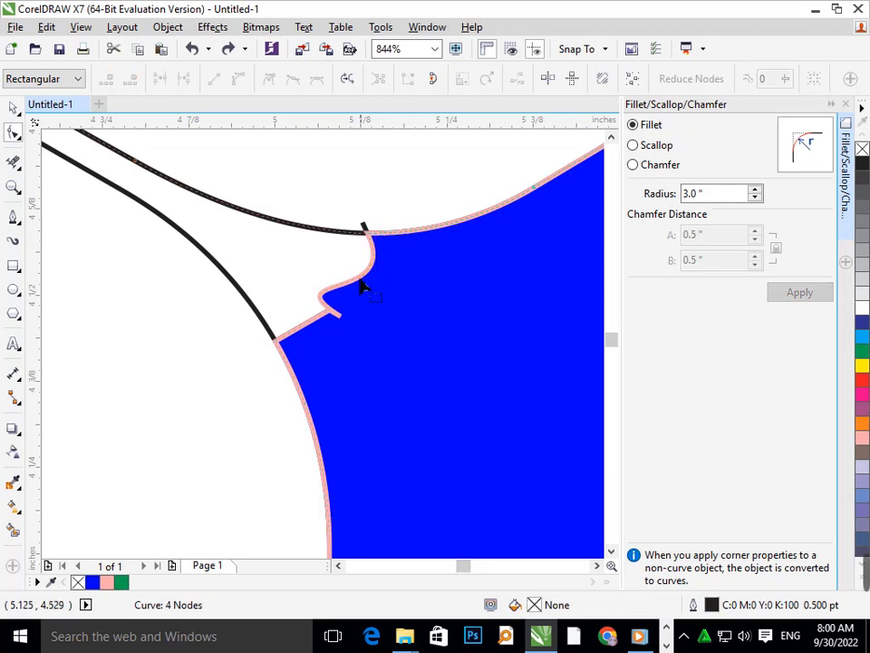
- Straighten the blue shape's wavy notch edge by repositioning the stray tip node and adjusting its curve handles
key("F2")
left_click_drag(291, 272, 388, 368)
left_click(328, 328)
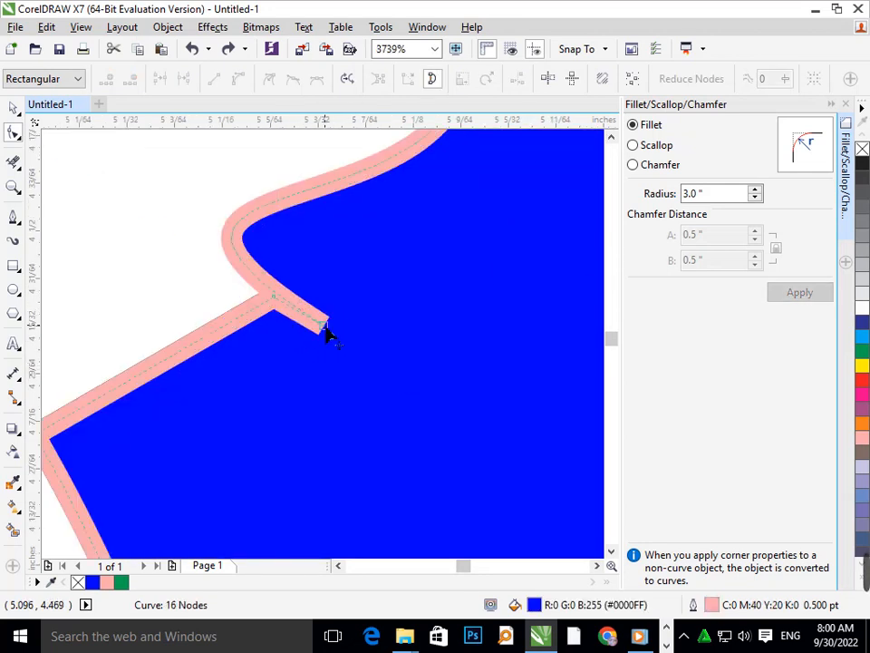
left_click_drag(326, 330, 358, 247)
key("F3")
left_click_drag(401, 304, 344, 295)
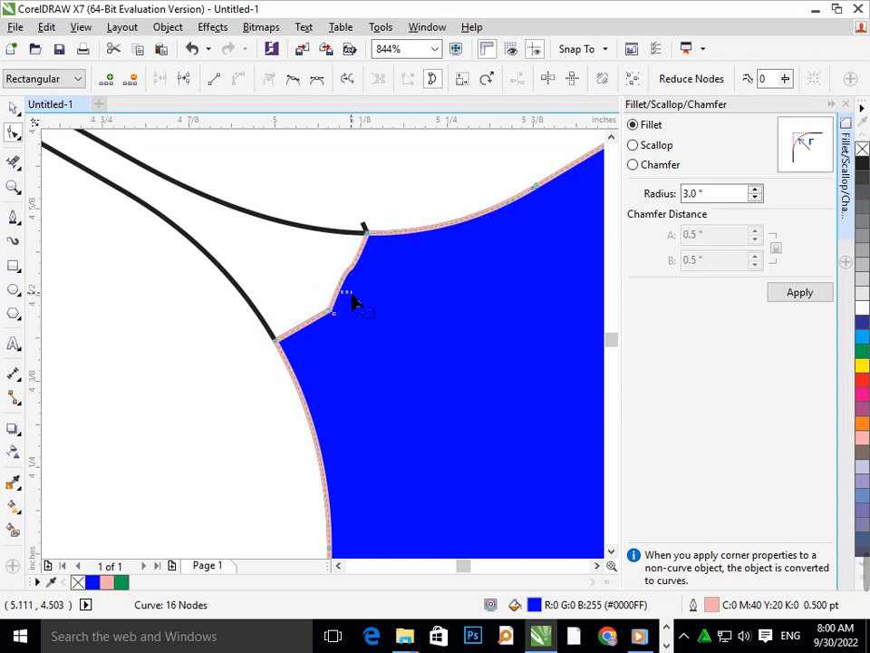
left_click(355, 290)
left_click_drag(351, 261, 362, 237)
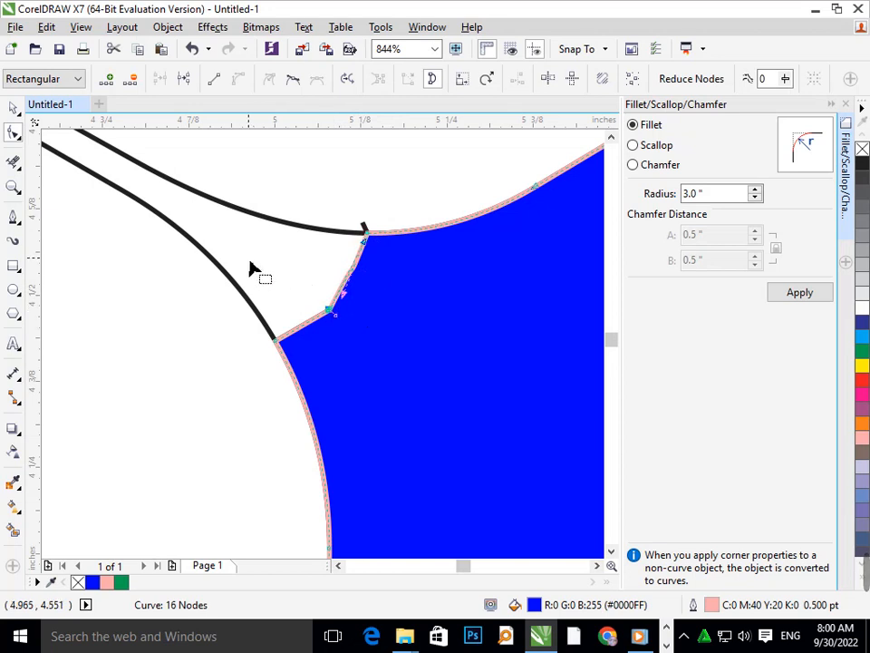
- Try to shift the two lower nodes of the blue shape's notch edge slightly upward
left_click_drag(250, 263, 392, 353)
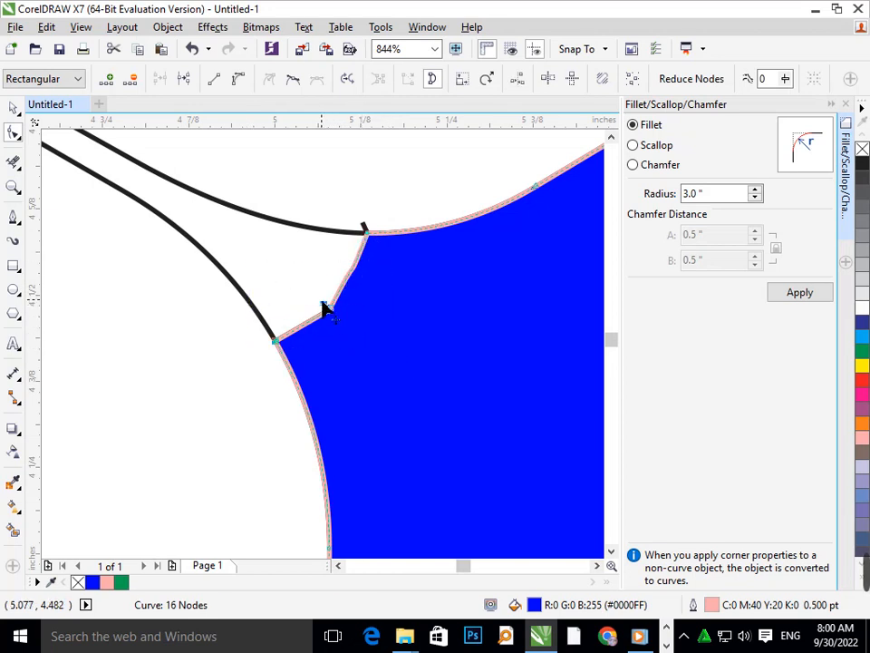
mouse_move(325, 308)
left_mouse_down()
mouse_move(317, 305)
mouse_move(326, 300)
left_mouse_up()
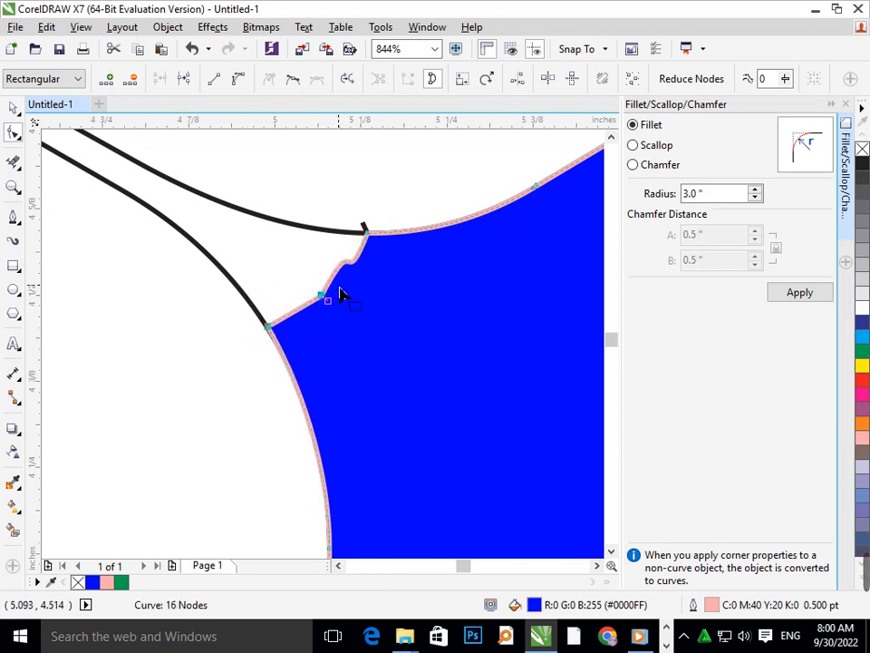
key("ctrl+z")
left_click(400, 196)
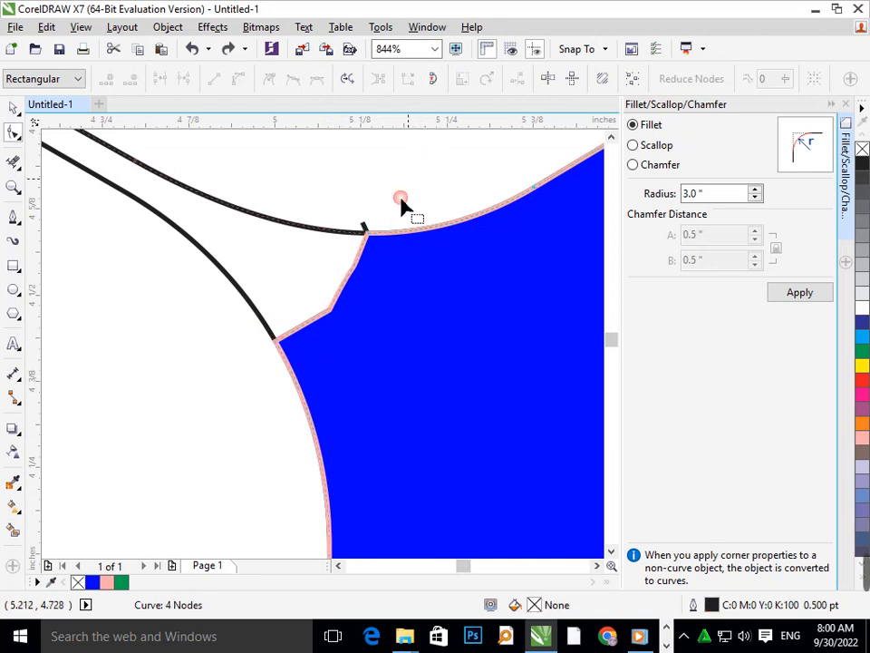
- Smart-fill the unfilled region beside the blue shape, covering the left and lower arms, and colour it green
scroll(451, 278, "down", 2)
scroll(286, 284, "down", 3)
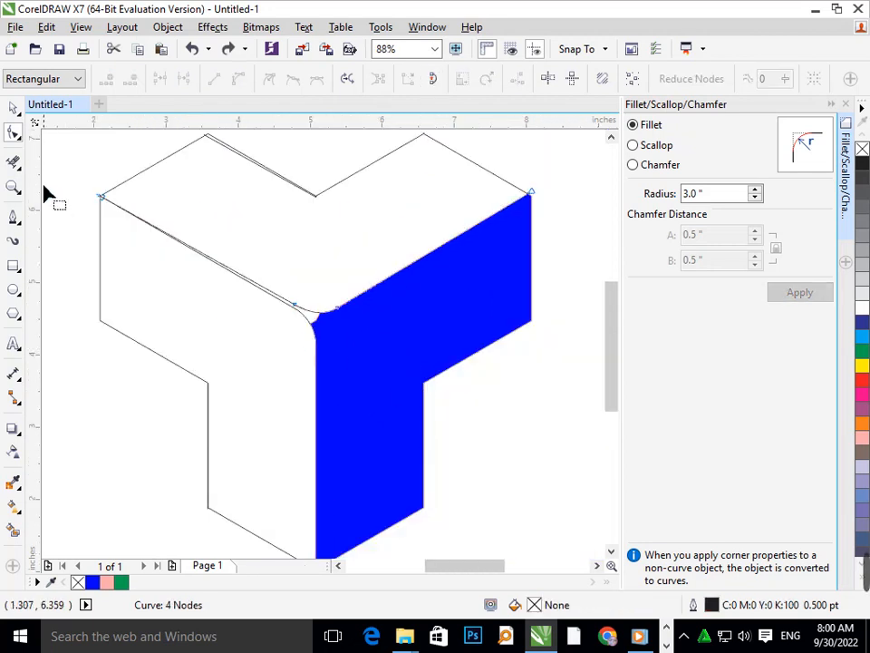
left_click(12, 110)
left_click(53, 301)
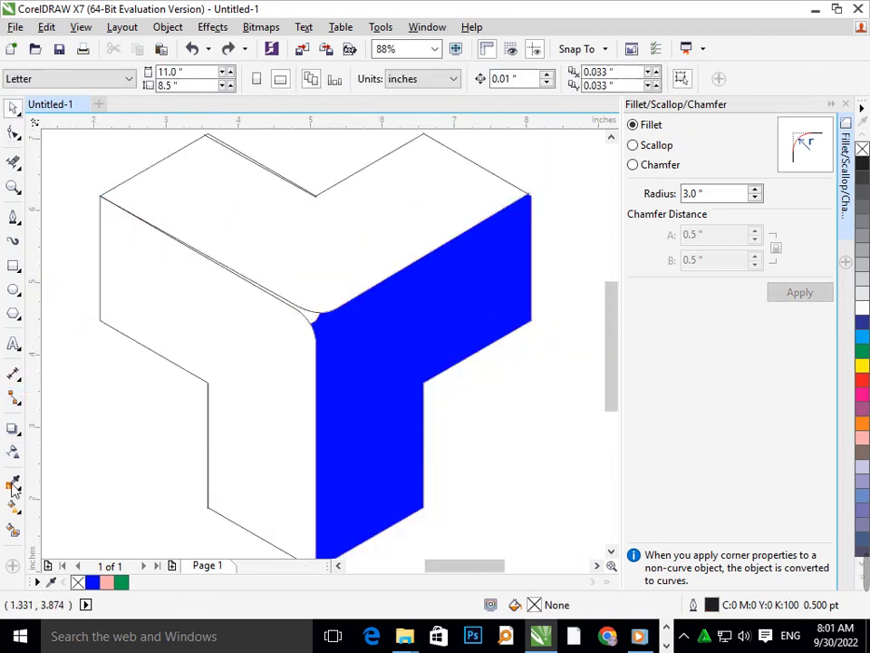
left_click(14, 530)
left_click(238, 459)
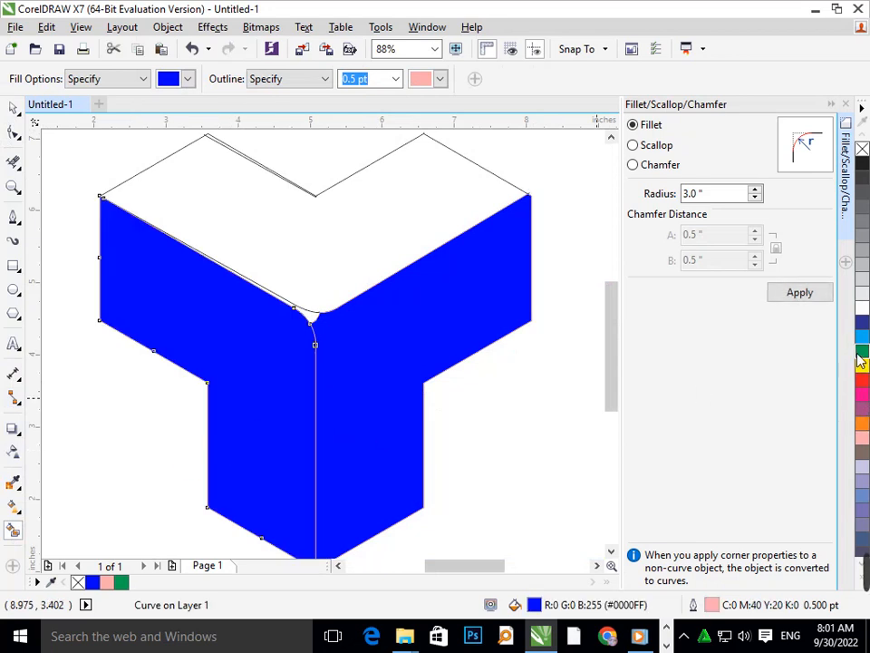
left_click(859, 356)
- Smart-fill the V-shaped region above the green and blue shapes and colour it yellow
left_click(363, 246)
left_click(861, 366)
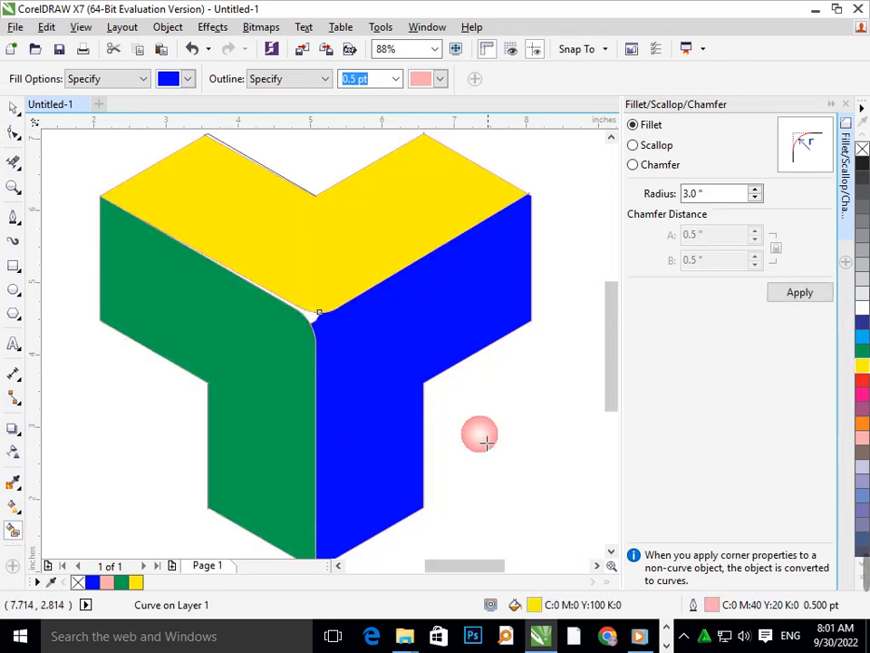
scroll(487, 441, "down", 5)
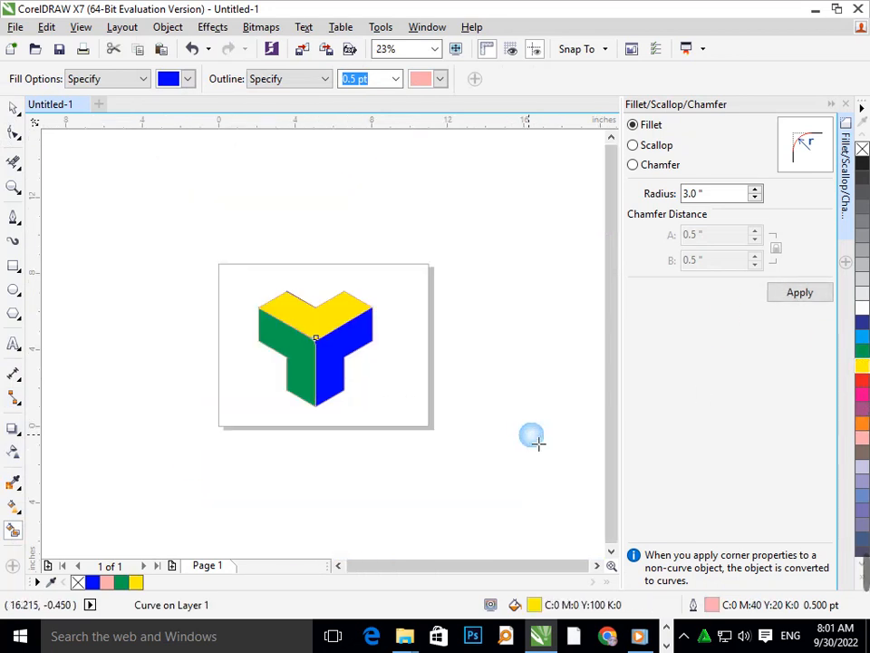
left_click(14, 108)
left_click(152, 221)
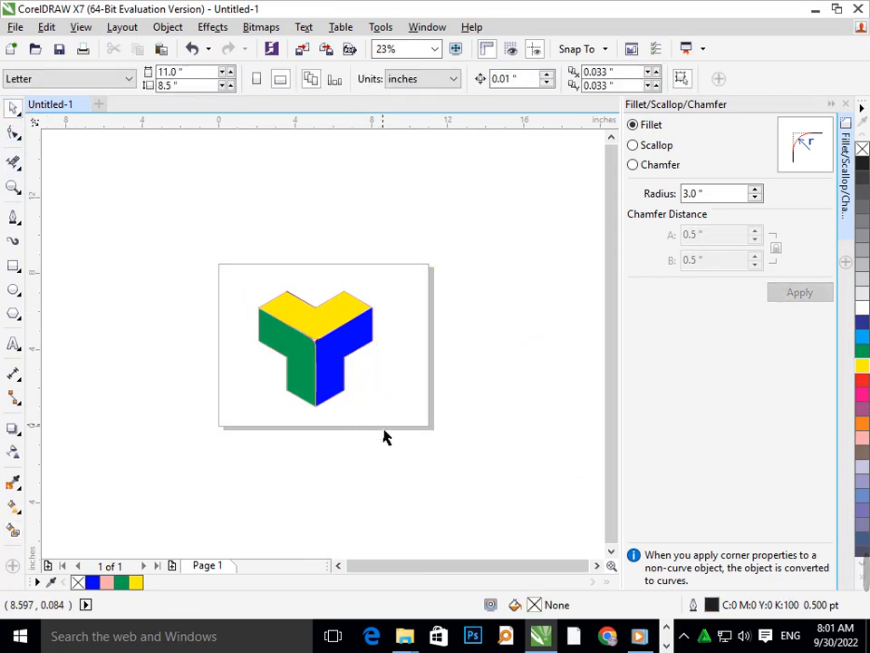
- Recolour the yellow V-shaped piece red and close the Fillet/Scallop/Chamfer docker
scroll(317, 365, "up", 2)
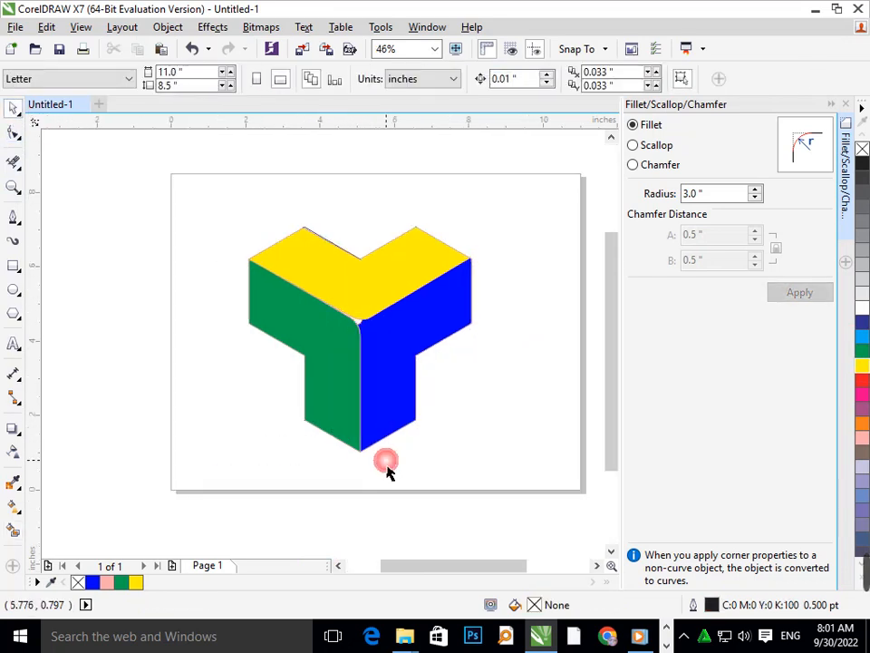
left_click(399, 295)
left_click(864, 380)
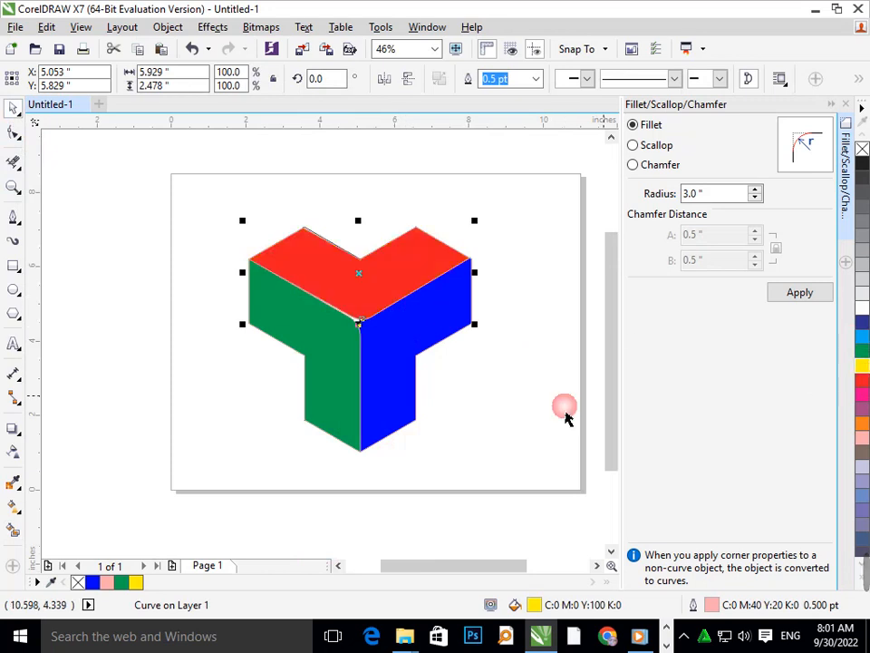
left_click(234, 210)
scroll(471, 373, "down", 3)
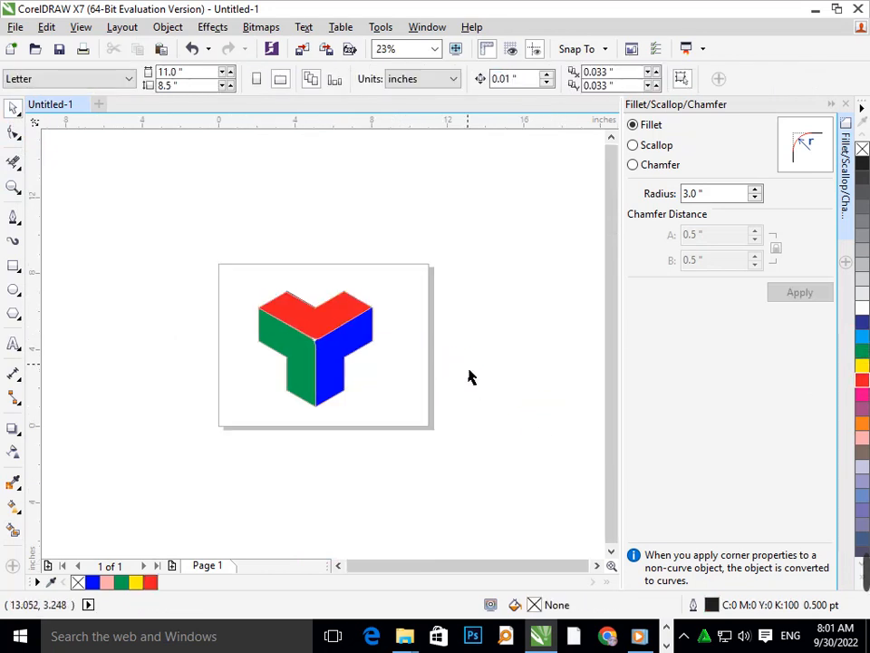
left_click(846, 105)
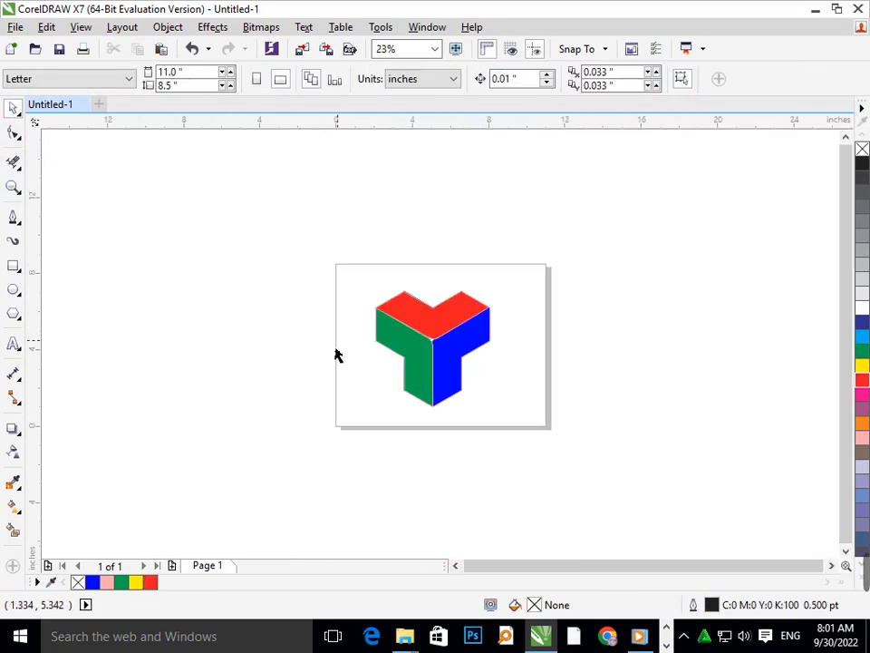
- Recolour the red V-shaped piece with a yellow-green from further down the colour palette
left_click(423, 334)
scroll(862, 337, "down", 3)
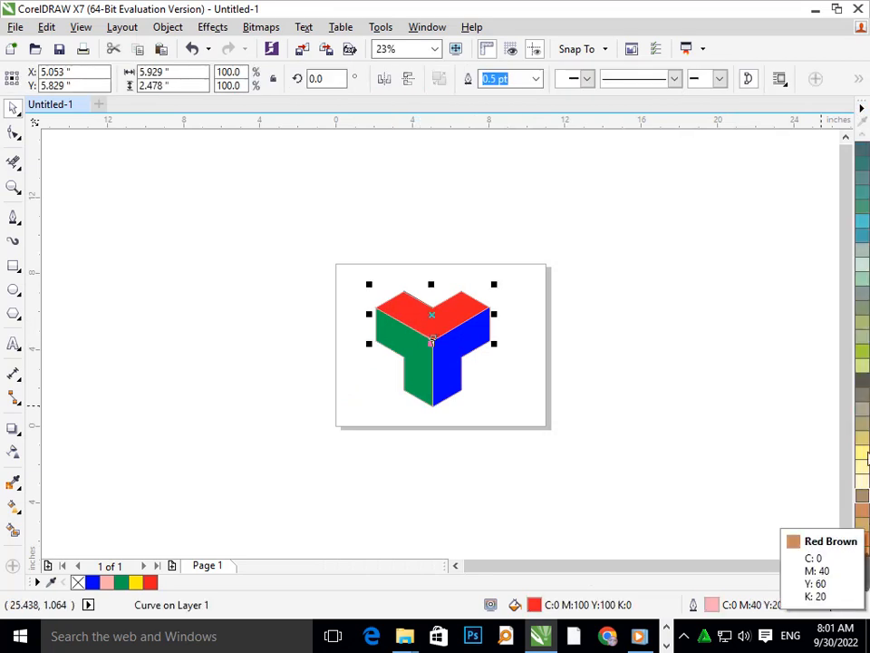
left_click(862, 352)
left_click(715, 388)
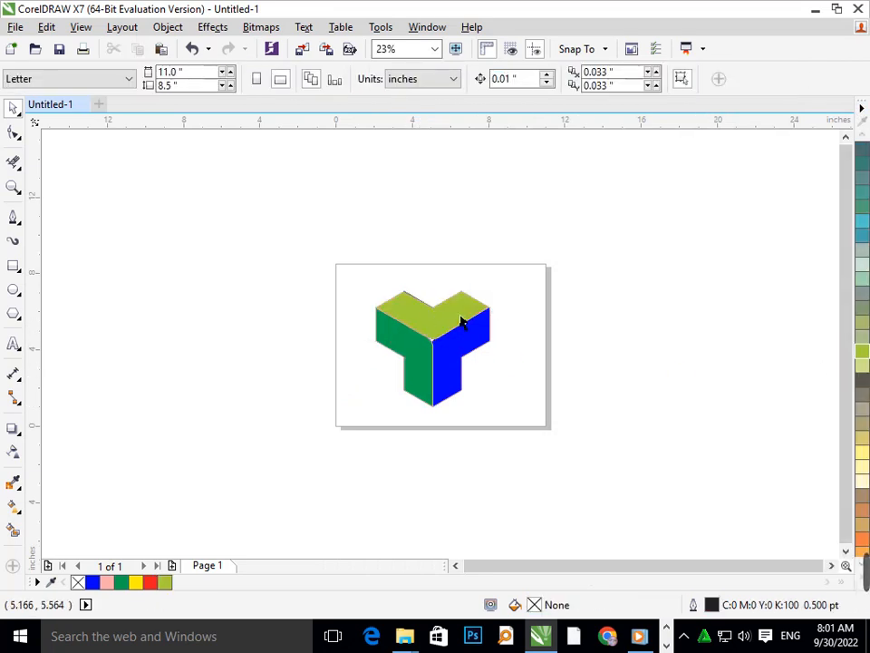
- Recolour the upper V-shaped piece light blue
left_click(460, 320)
scroll(862, 381, "up", 5)
left_click(862, 356)
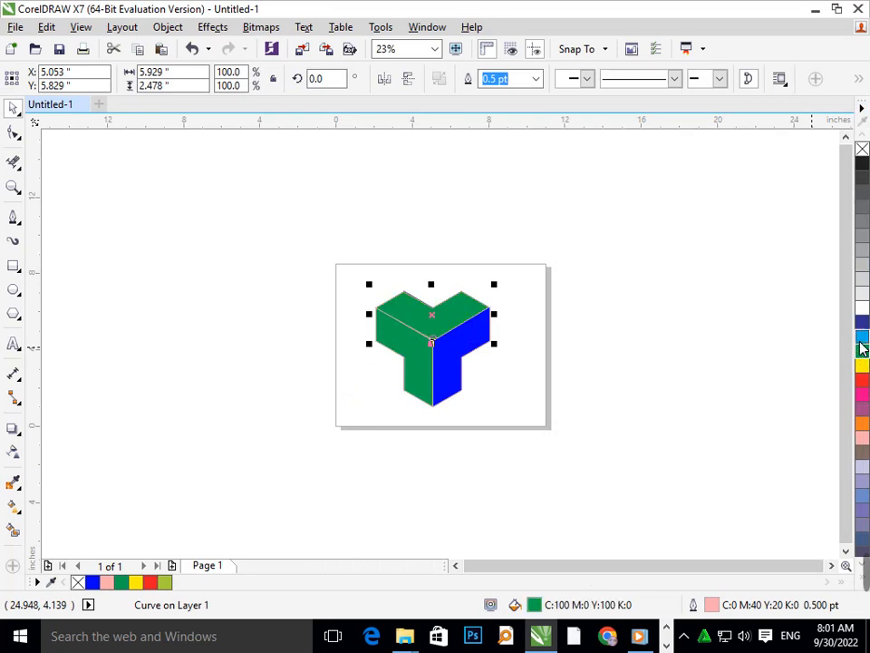
left_click(862, 337)
left_click(474, 385)
- Recolour the dark blue piece beside the green one red
left_click(458, 360)
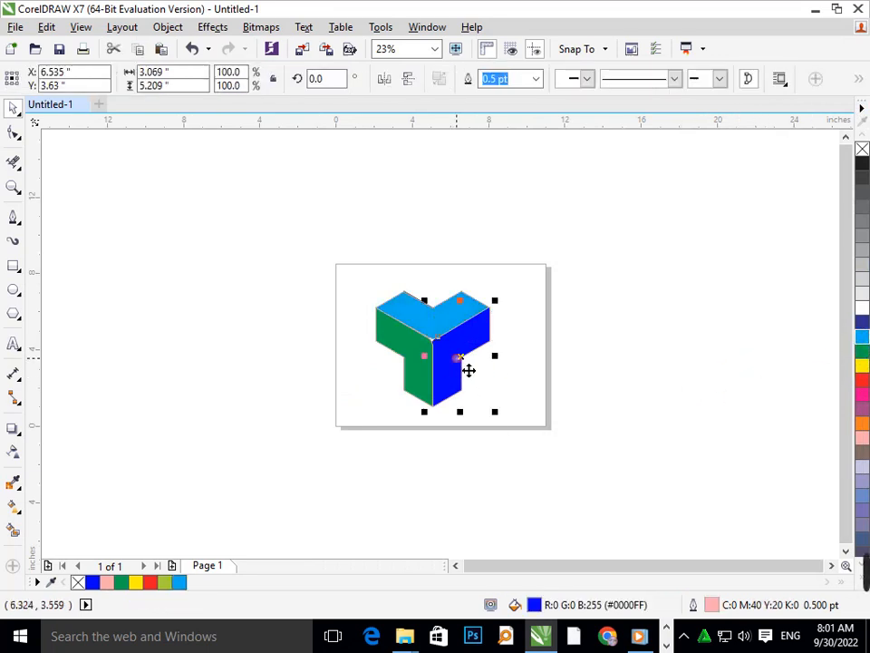
left_click(863, 423)
left_click(636, 435)
left_click(432, 348)
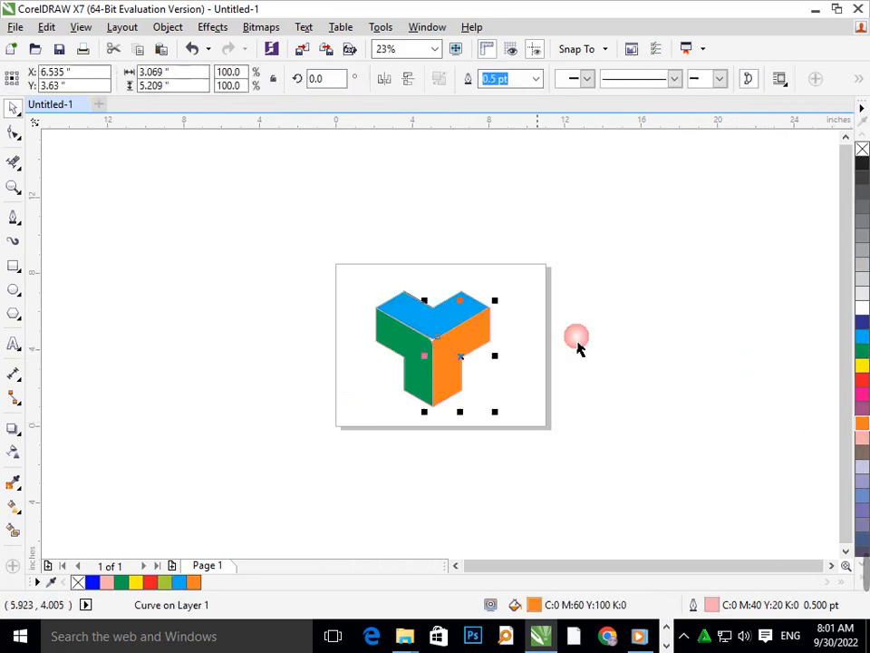
left_click(862, 378)
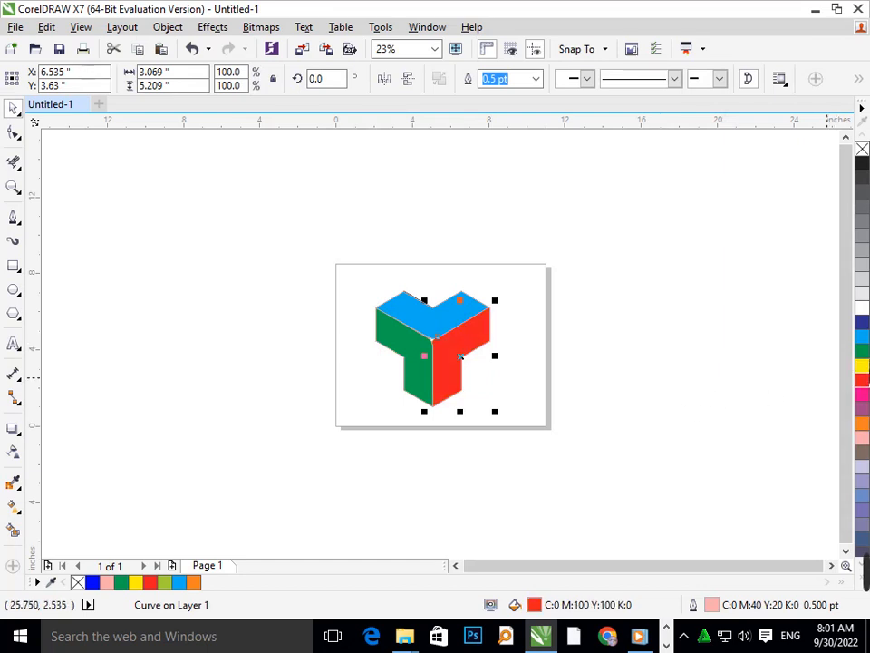
left_click(734, 410)
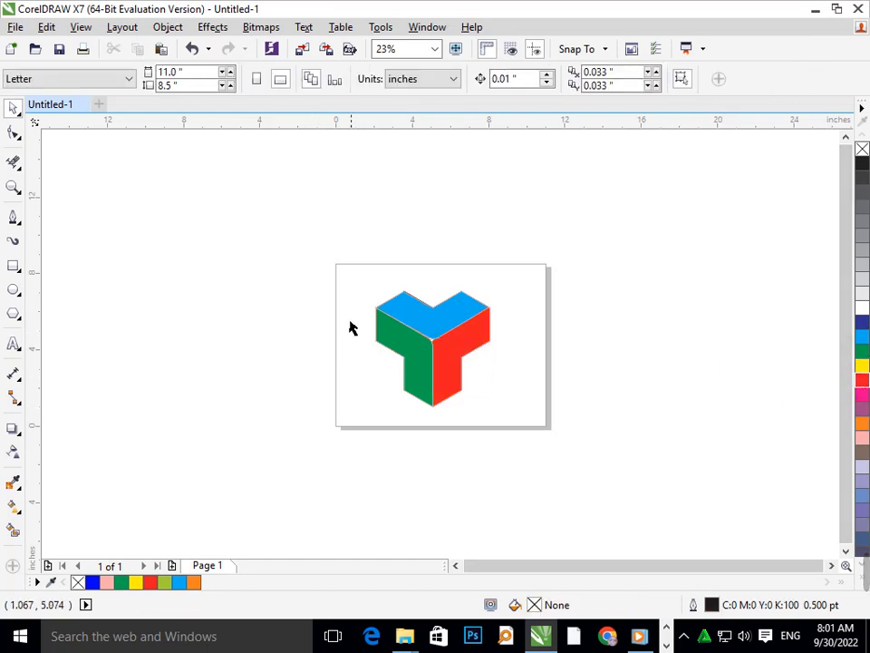
key("z")
left_click_drag(330, 248, 552, 415)
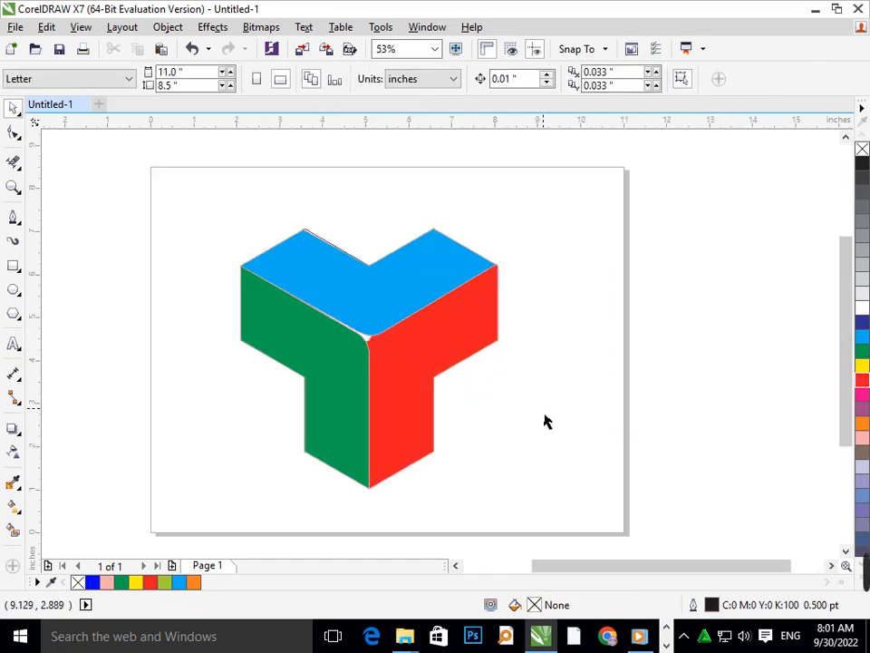
key("F3")
left_click(371, 316)
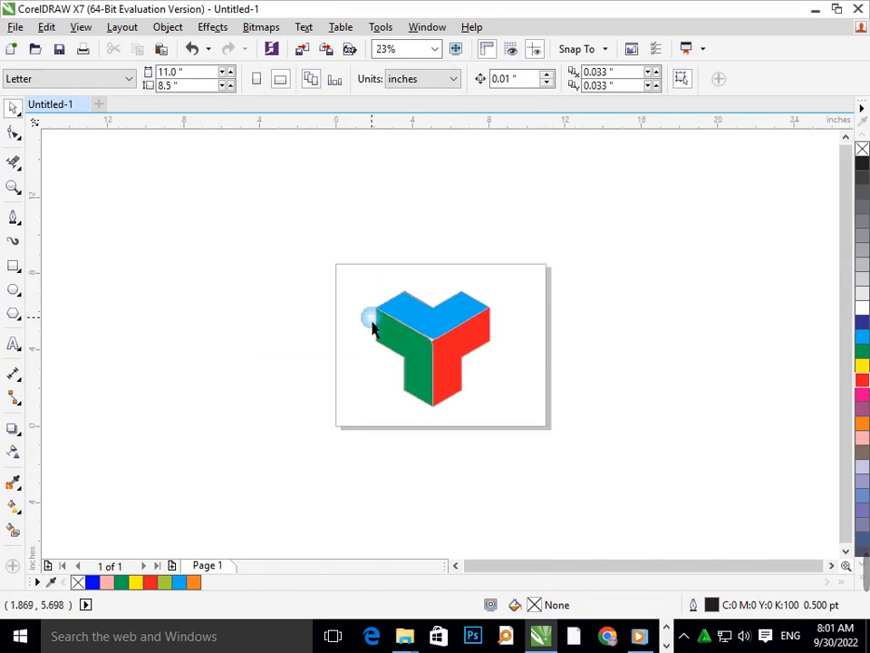
left_click_drag(336, 263, 568, 452)
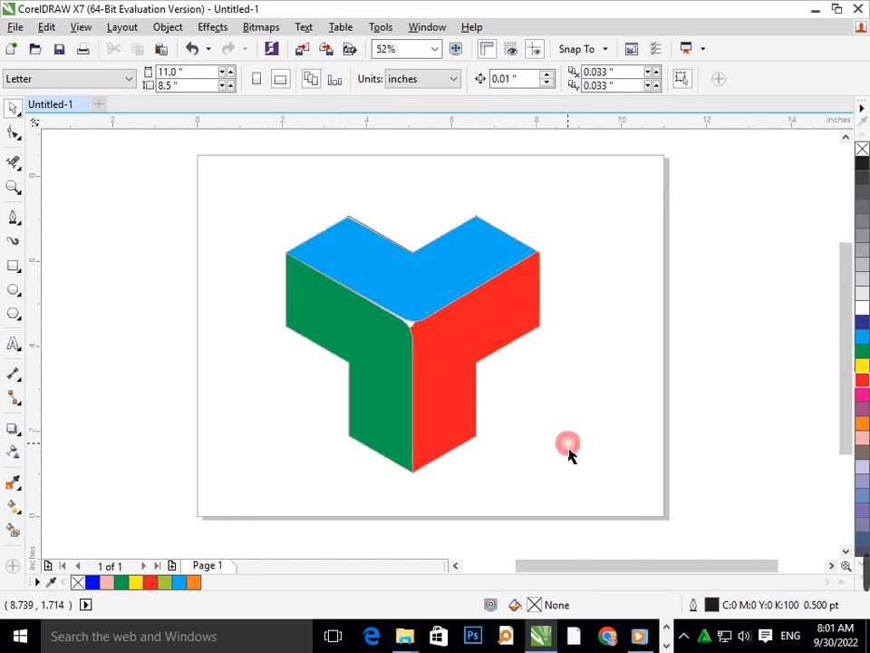